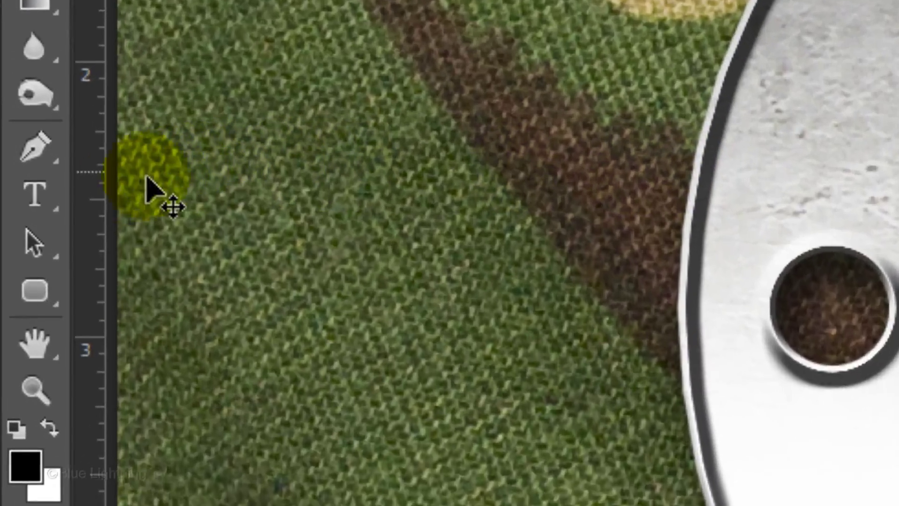
Select the Horizontal Type Tool with Another Typewriter Regular as the font at 33 pt.
left_click(9, 234)
left_click(80, 187)
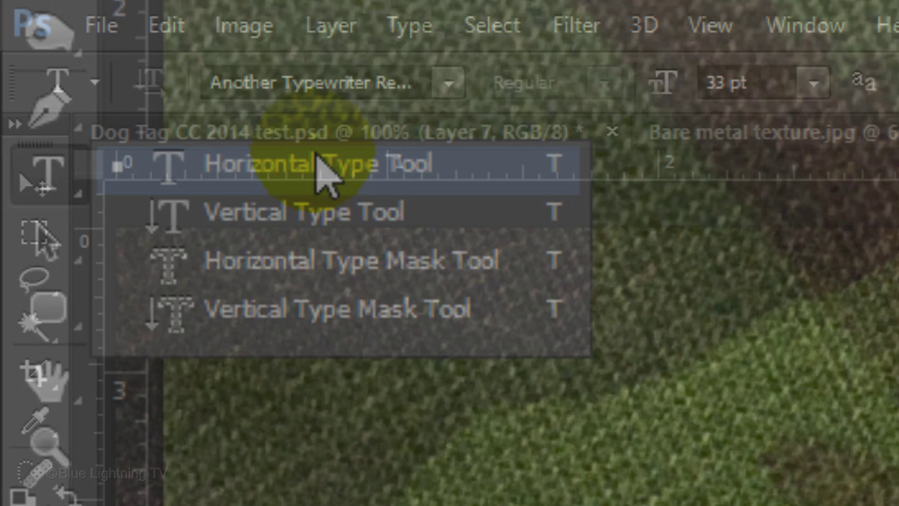
left_click(318, 164)
left_click(447, 84)
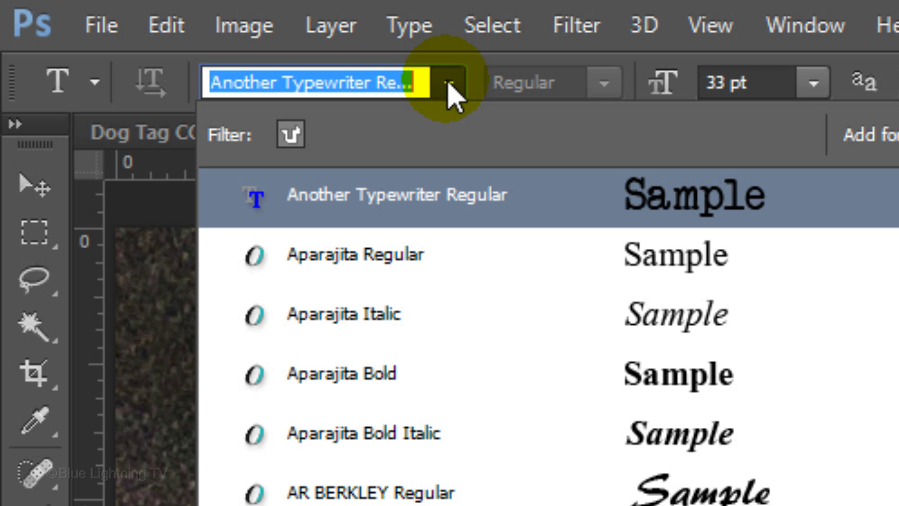
left_click(448, 88)
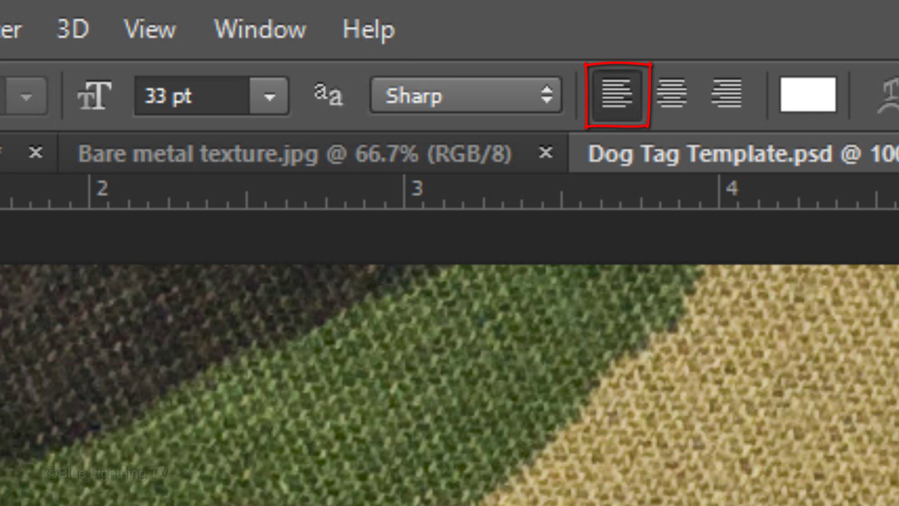
Set the text colour to grey b3b3b3 by entering brightness 70.
left_click(817, 100)
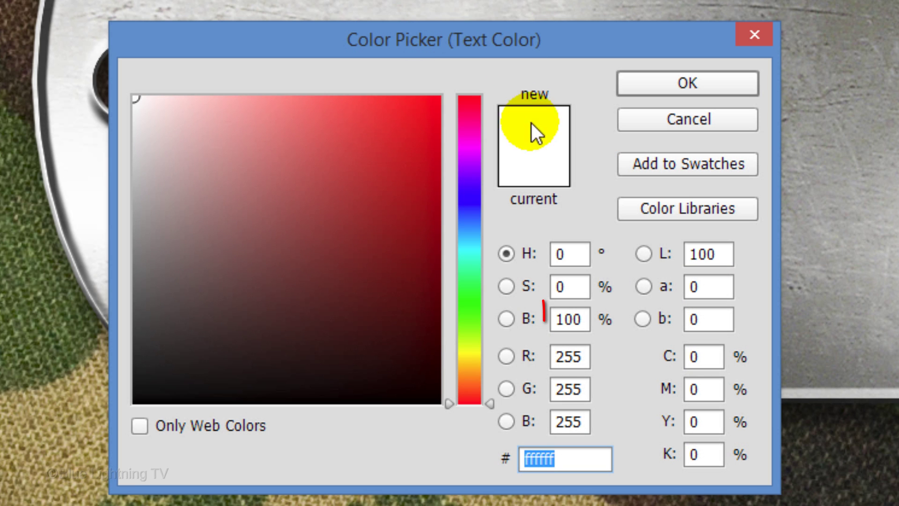
left_click(585, 319)
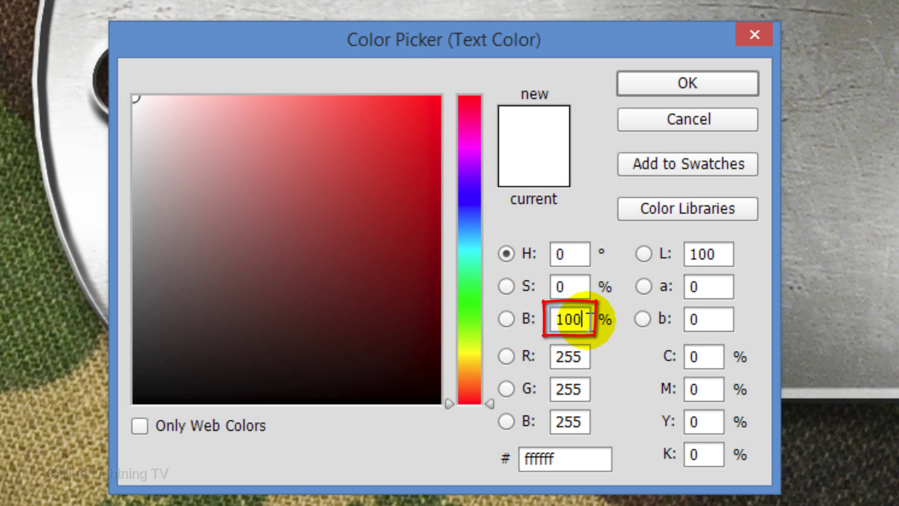
left_click_drag(589, 318, 534, 318)
type("70")
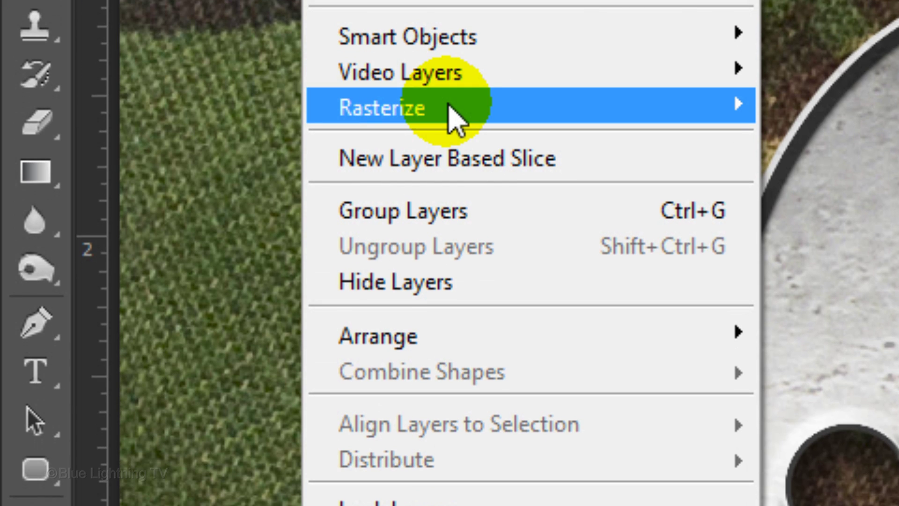
Rasterize the dog-tag type layer with Layer > Rasterize > Type.
mouse_move(411, 114)
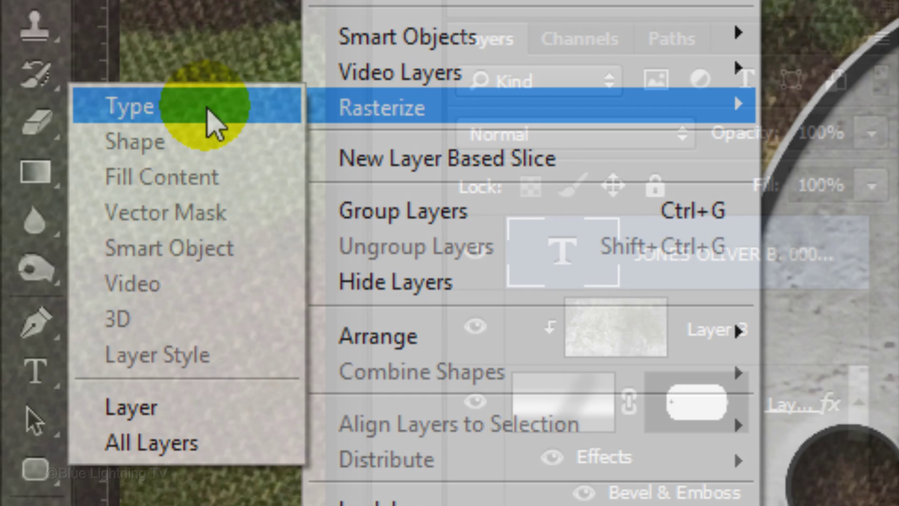
left_click(213, 124)
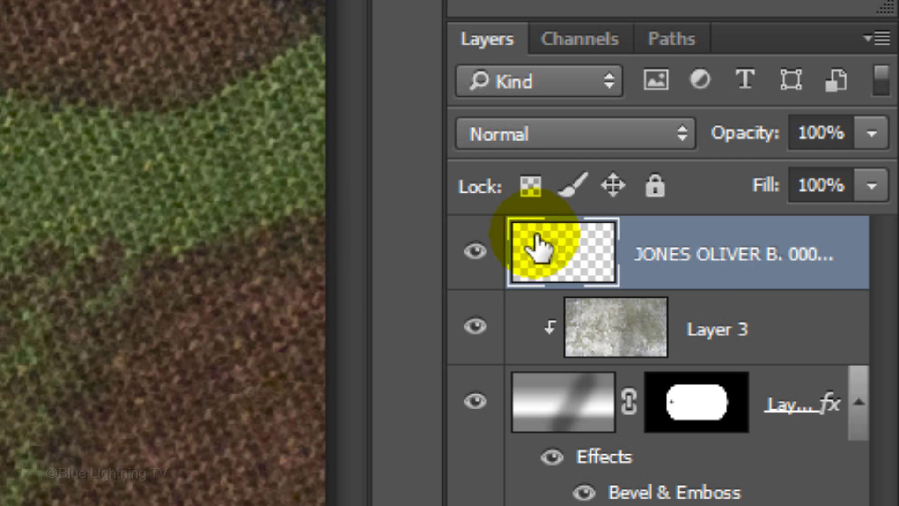
Rename the rasterized layer to 'text 1' and duplicate it twice with Ctrl+J.
left_click(710, 254)
double_click(710, 255)
key("ctrl+a")
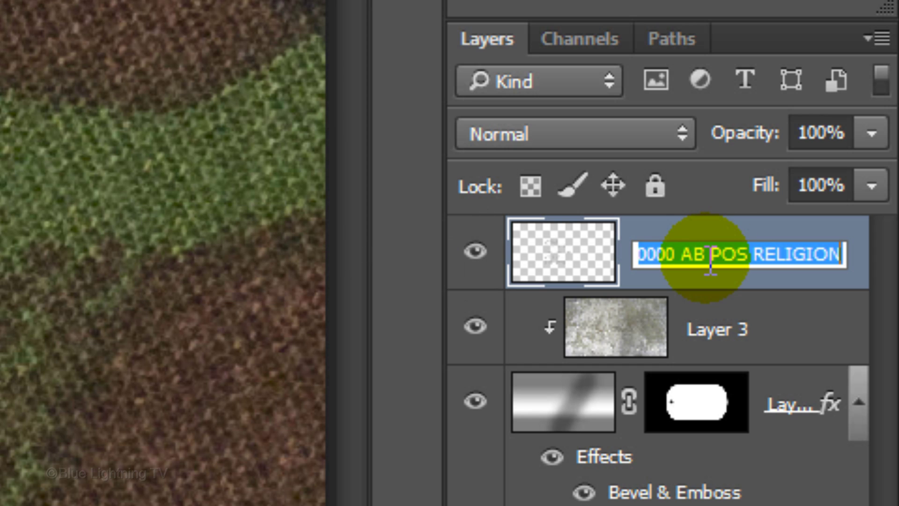
type("text 1")
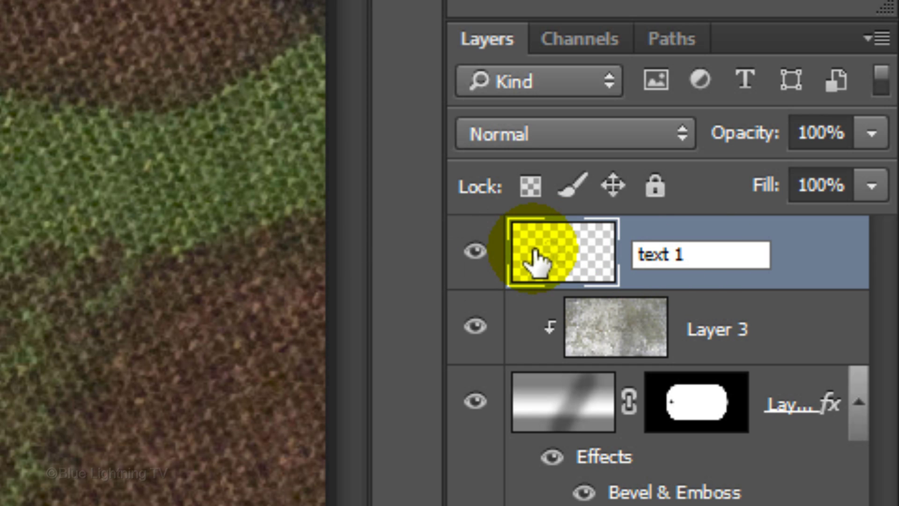
key("Return")
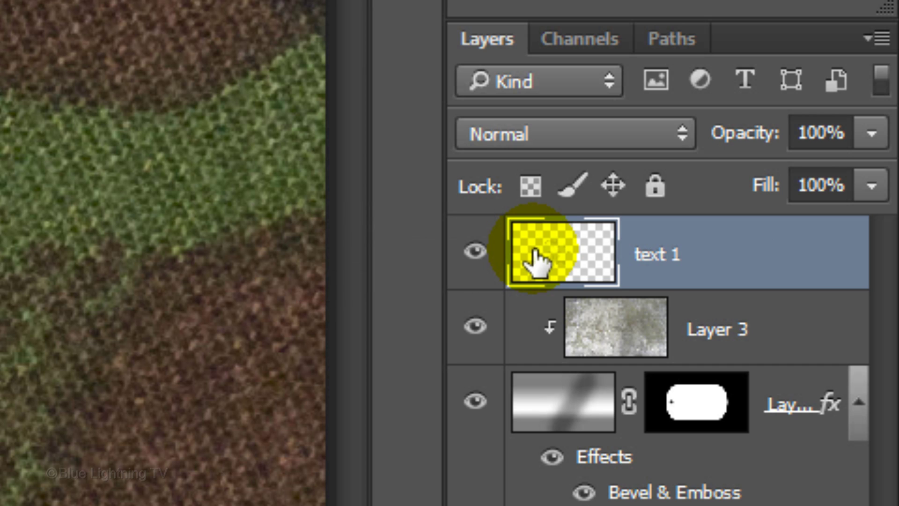
key("ctrl+j")
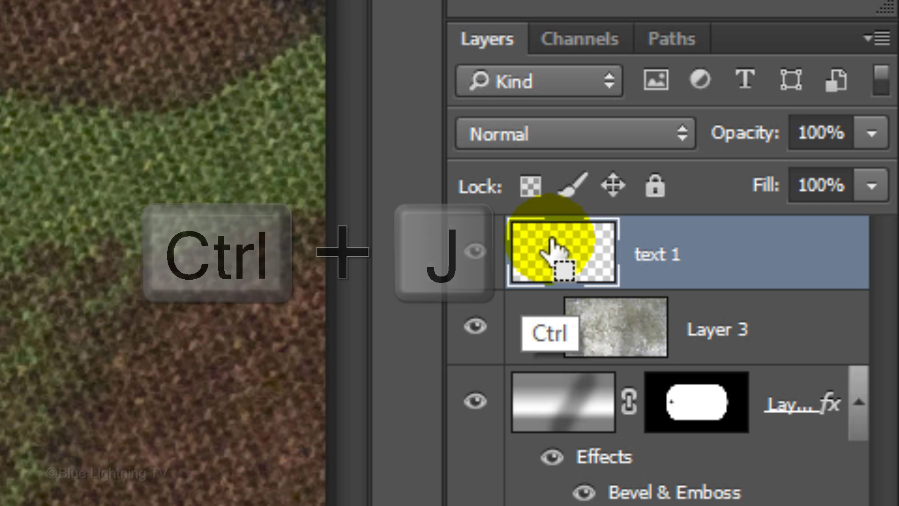
key("ctrl+j")
key("ctrl+j")
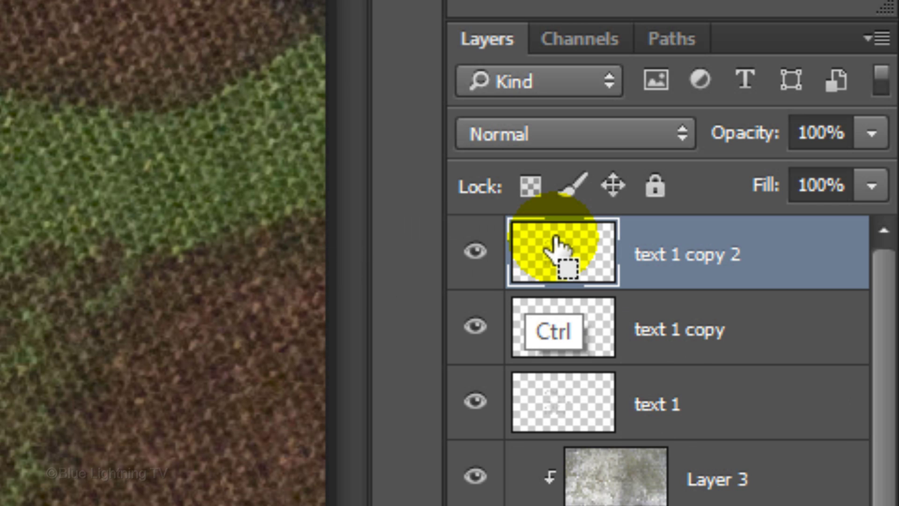
Rename the two copies to 'text 2' and 'text 3'.
left_click(689, 339)
double_click(689, 338)
type("text 2")
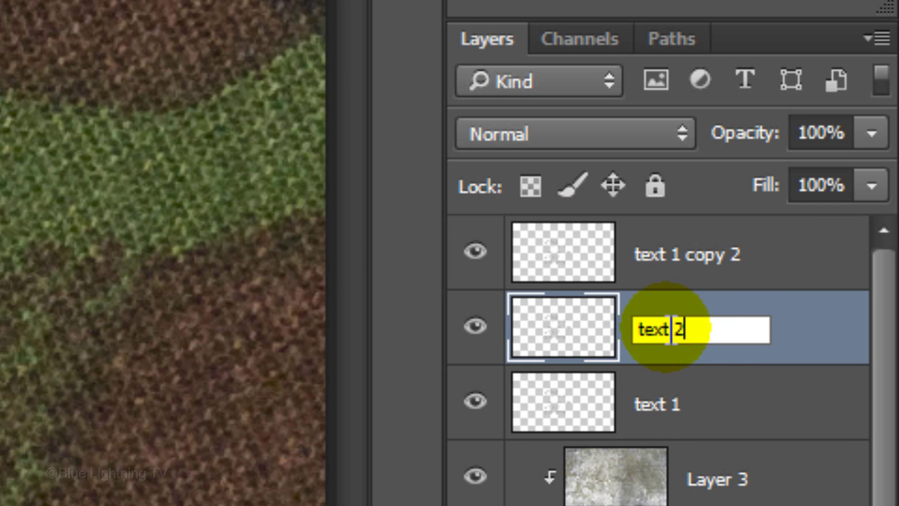
key("Return")
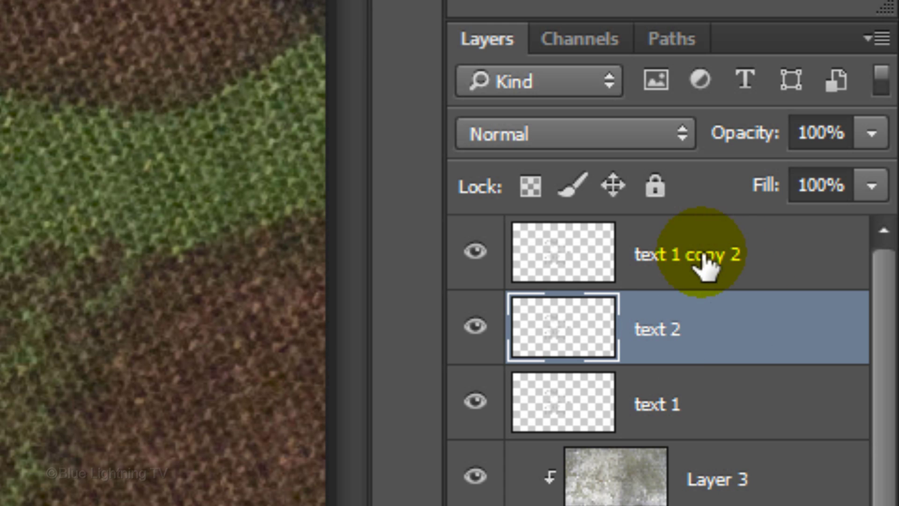
left_click(707, 261)
double_click(749, 254)
left_click_drag(749, 254, 661, 254)
type("3")
key("Return")
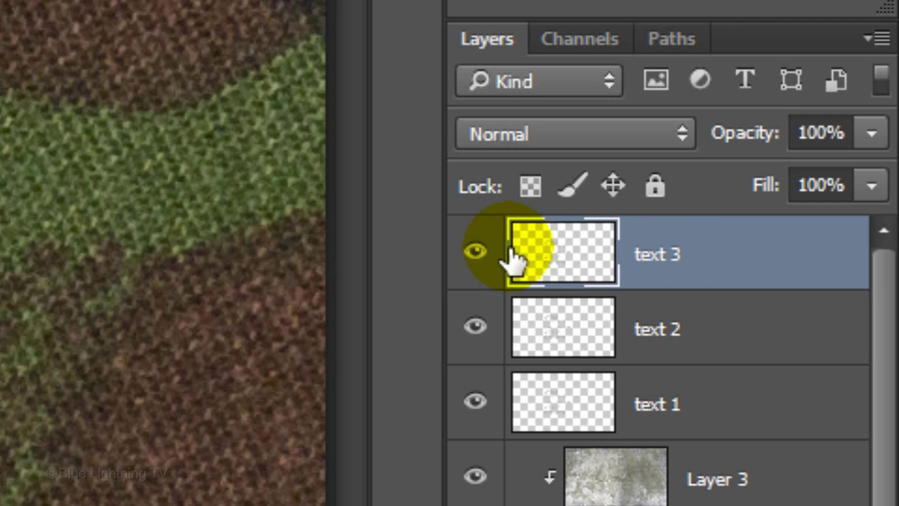
Hide text 3 and text 2, and select text 1.
left_click(475, 253)
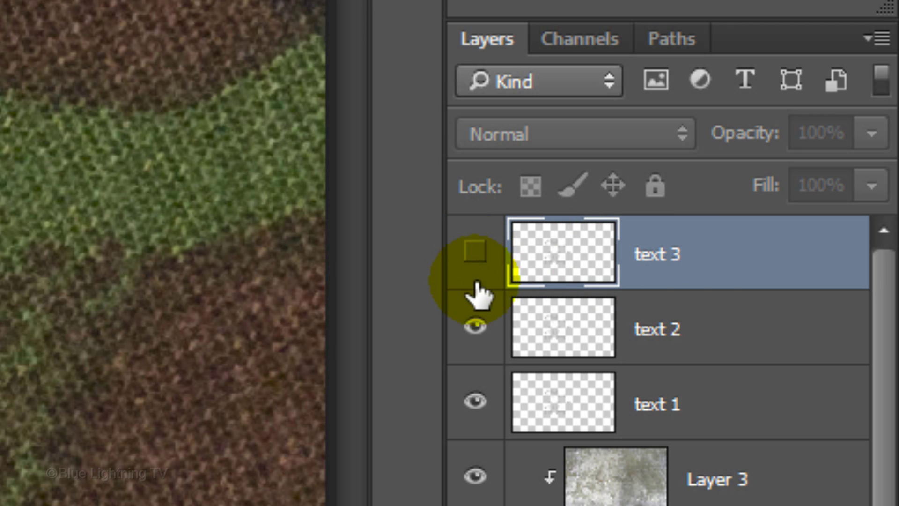
left_click(475, 327)
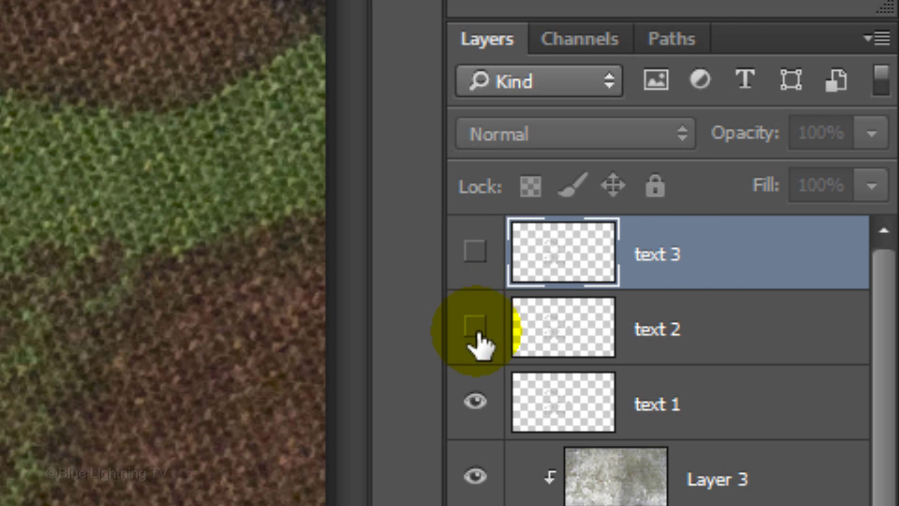
left_click(561, 409)
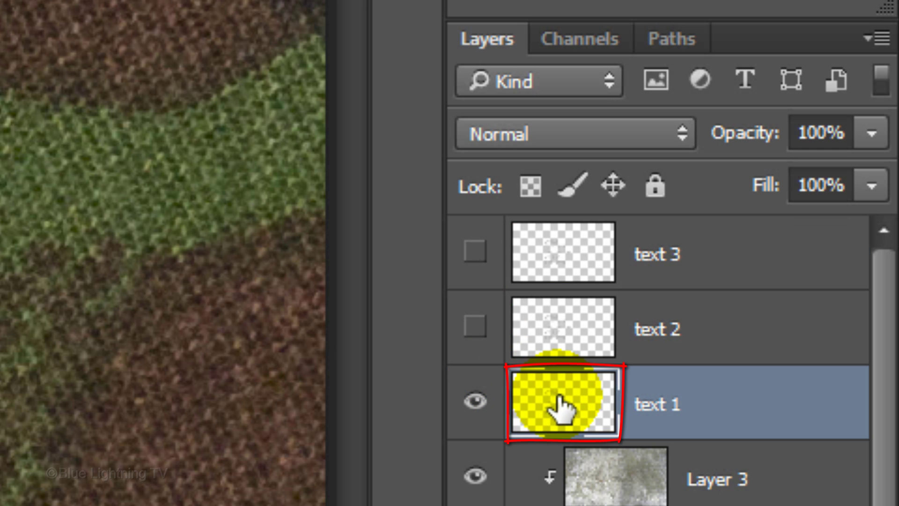
Give text 1 a 2 px grey stroke with colour brightness 70.
left_click(752, 404)
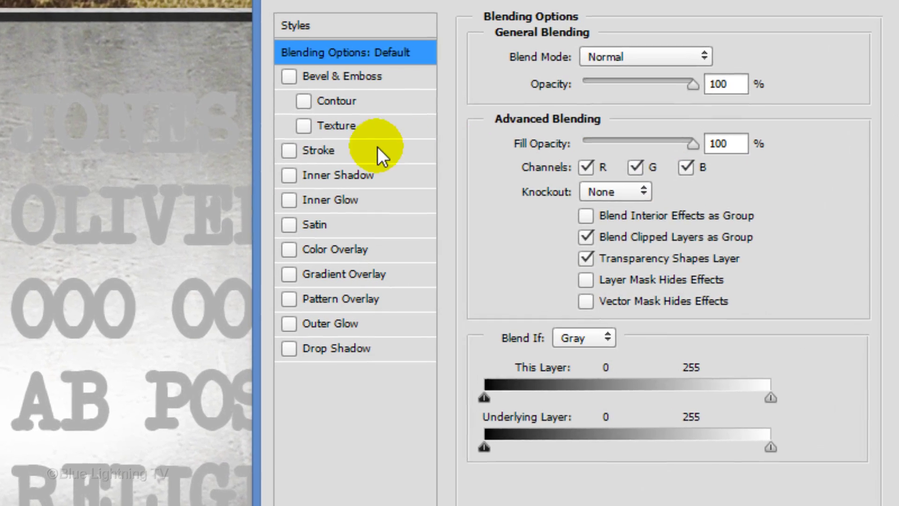
left_click(331, 171)
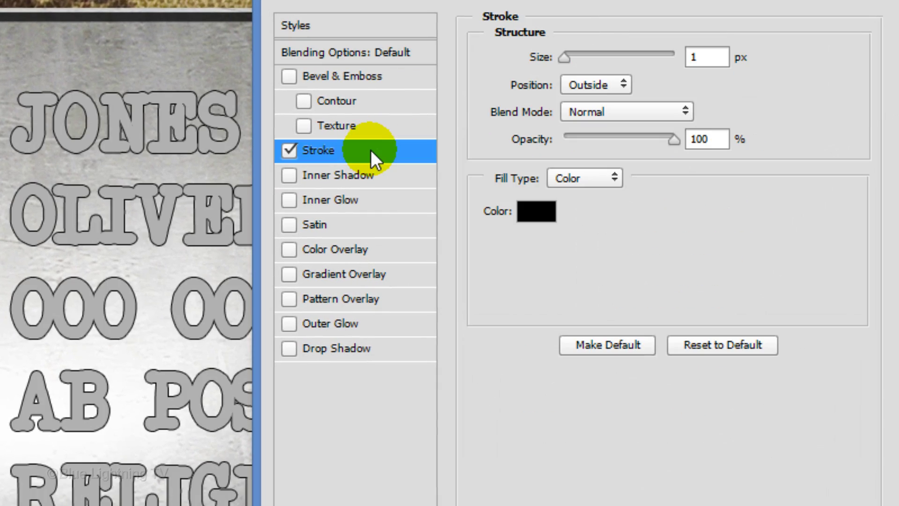
left_click(537, 217)
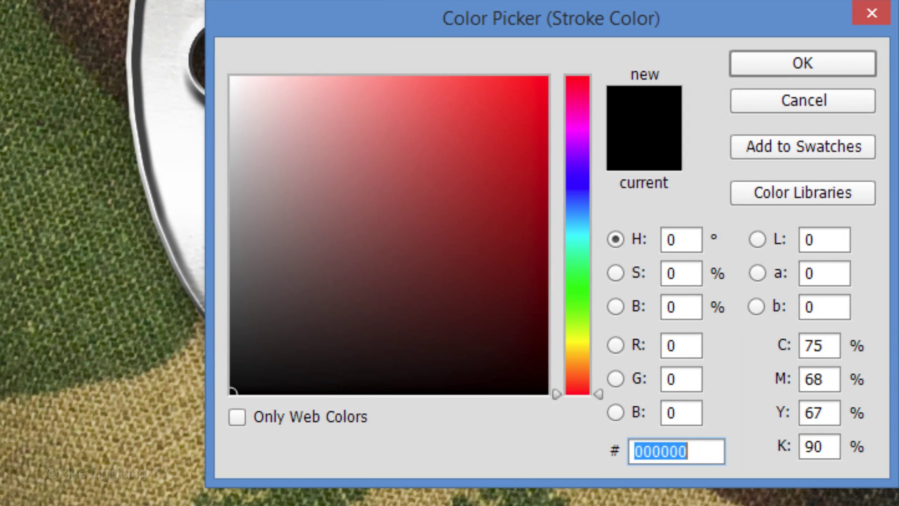
left_click(693, 308)
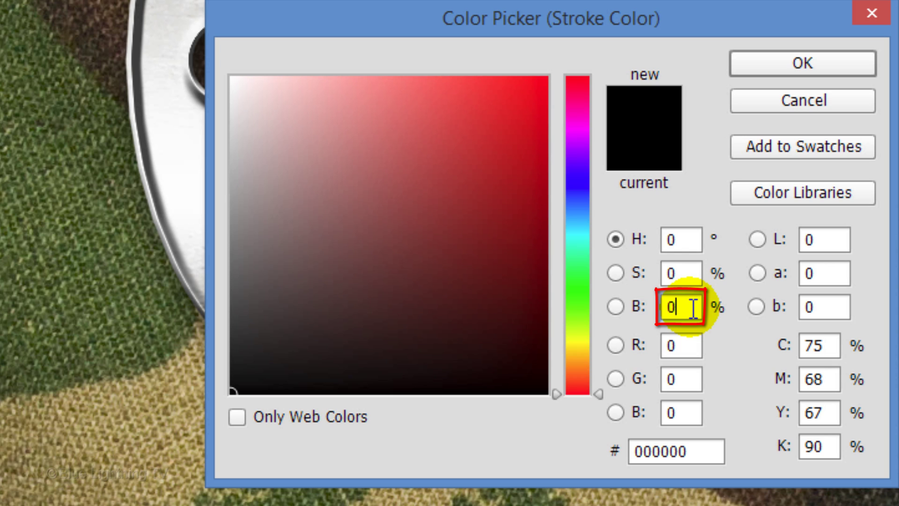
type("70")
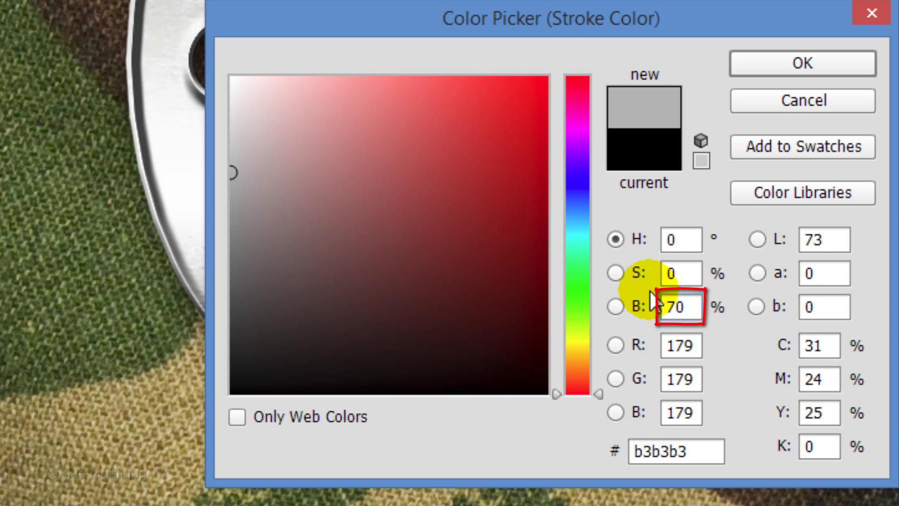
left_click(808, 66)
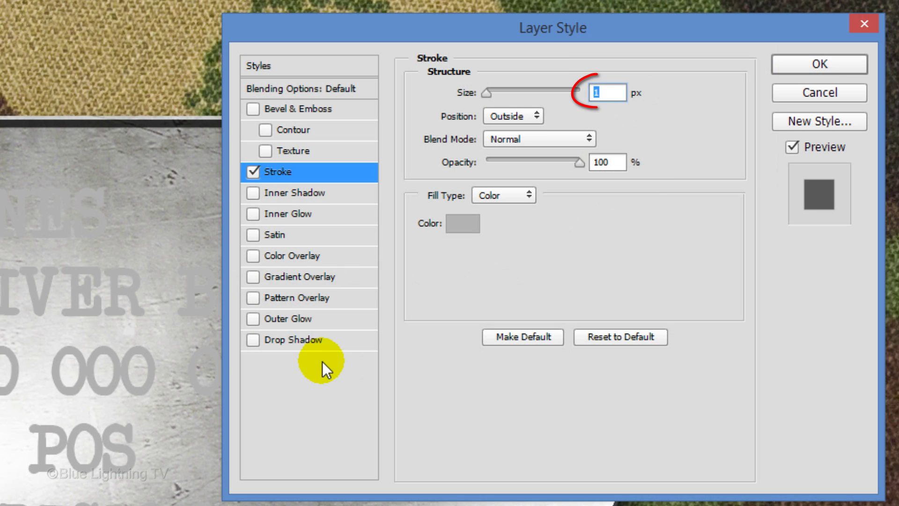
type("2")
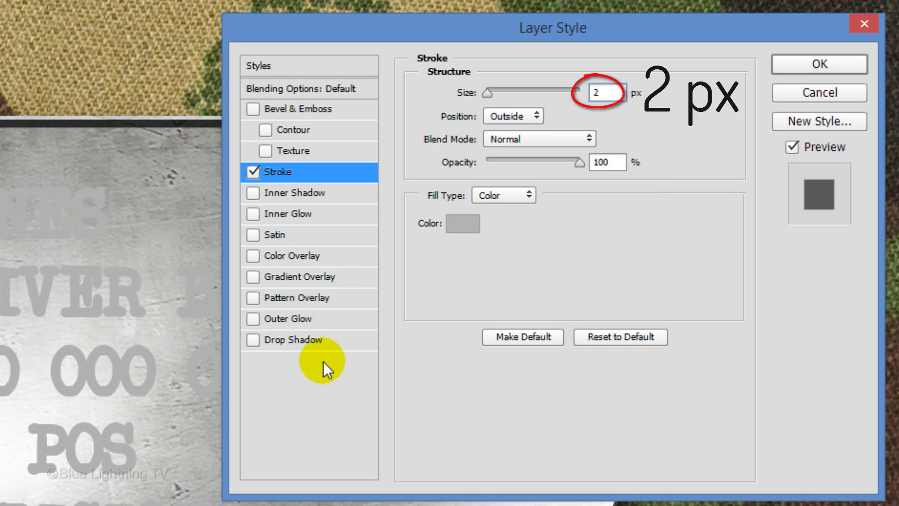
left_click(811, 68)
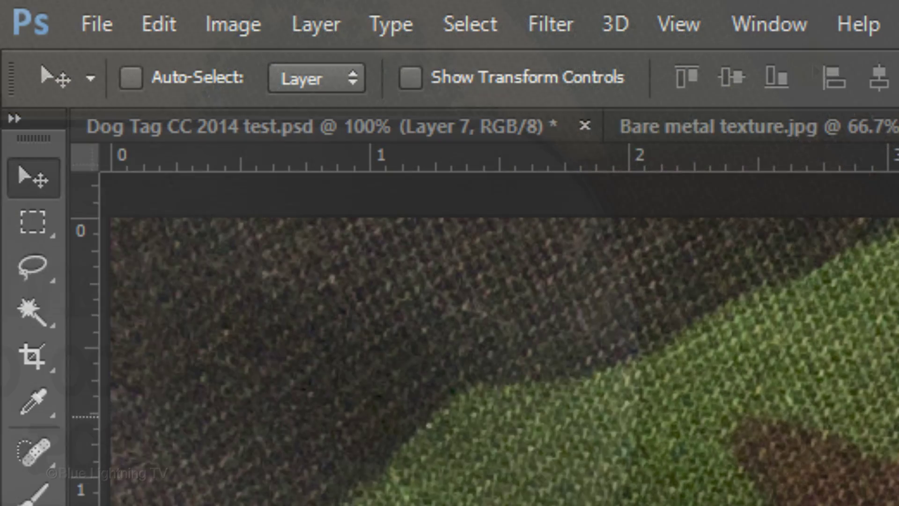
Rasterize text 1's layer style so the stroke becomes pixels.
left_click(333, 22)
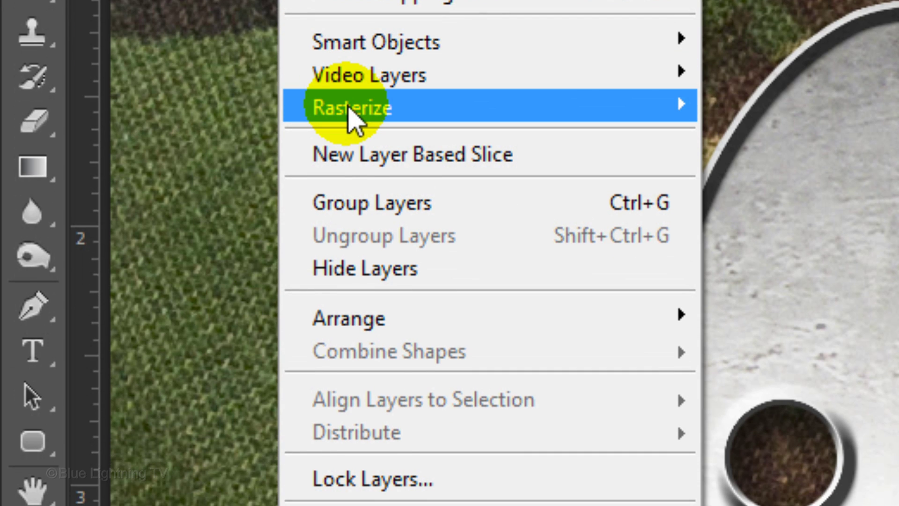
mouse_move(350, 110)
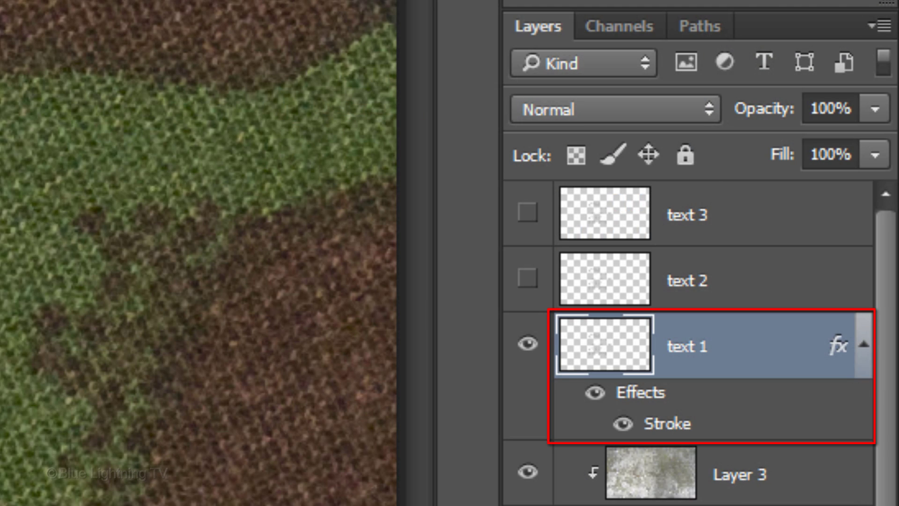
left_click(188, 339)
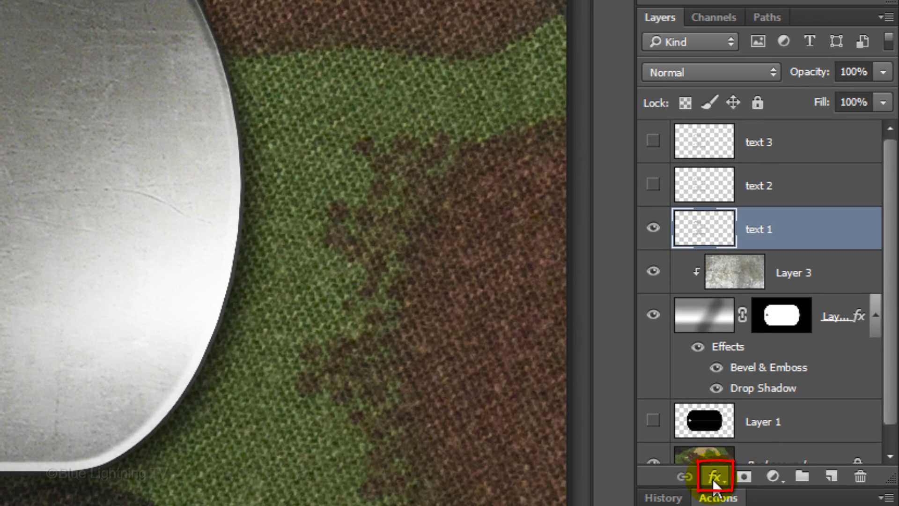
Add a 3 px Outer Bevel to text 1 at angle -149° and altitude 26°, without global light.
left_click(715, 477)
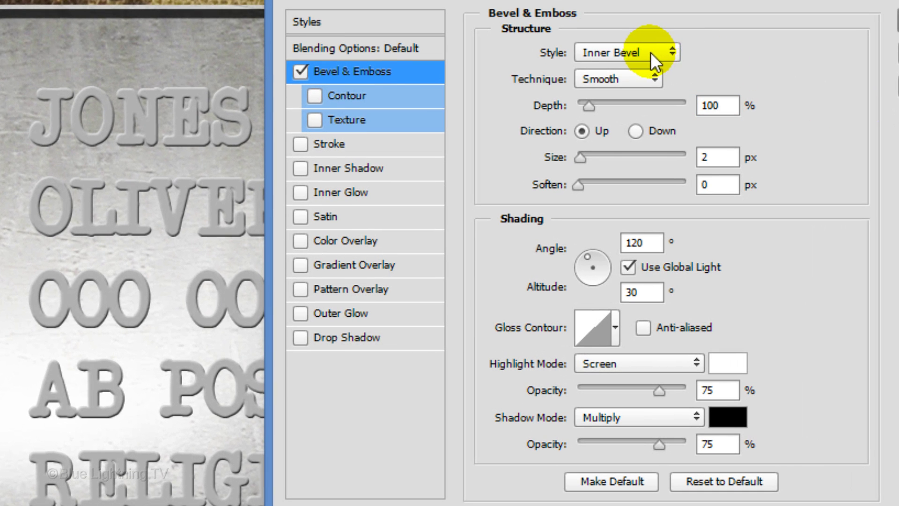
left_click(650, 52)
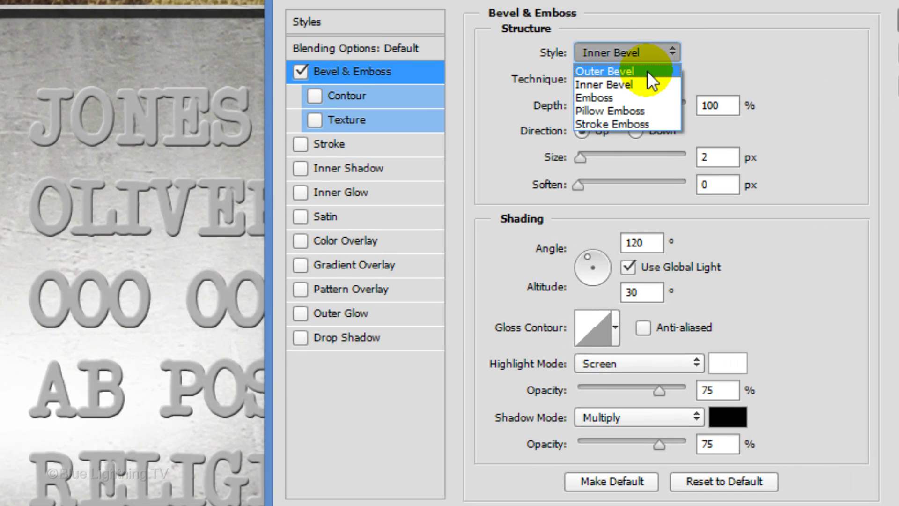
left_click(647, 71)
left_click(717, 158)
key("BackSpace")
type("3")
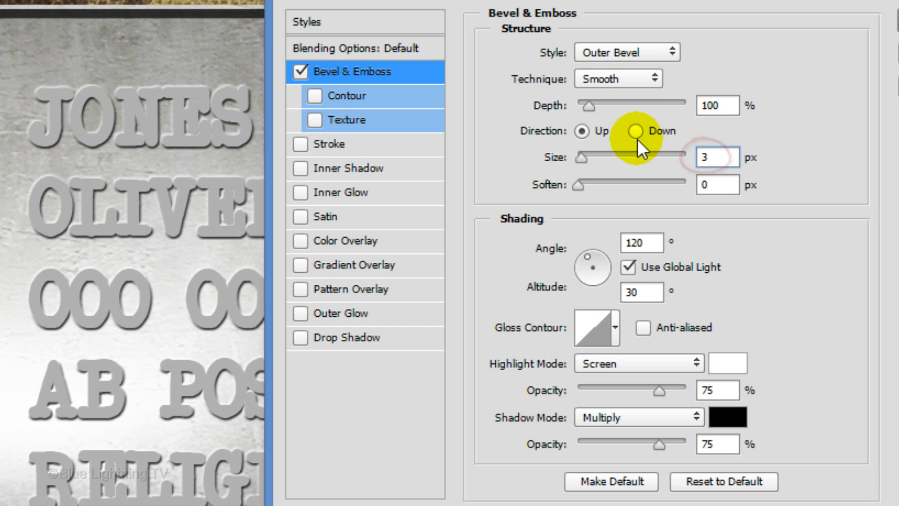
left_click(630, 266)
double_click(639, 243)
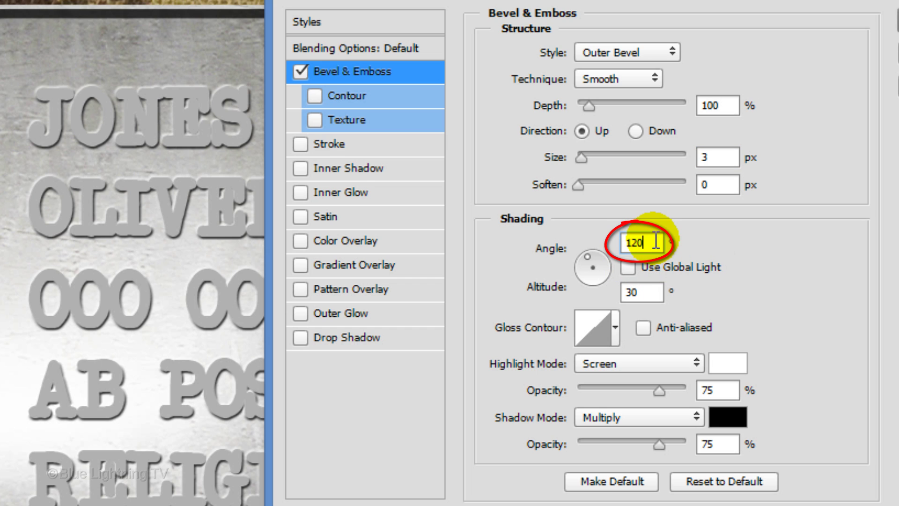
type("-149")
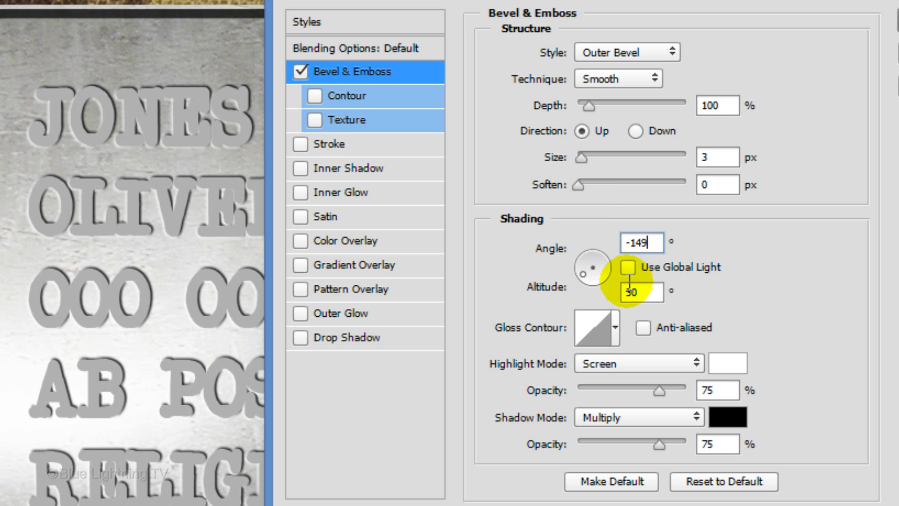
left_click(644, 292)
key("BackSpace")
key("BackSpace")
type("26")
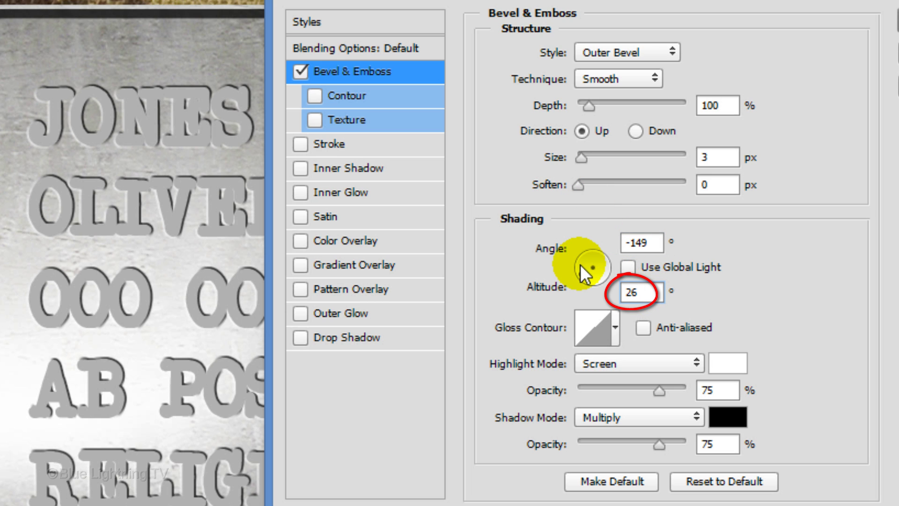
Set the bevel's gloss contour to Cove - Deep and its highlight mode to Vivid Light.
left_click(616, 328)
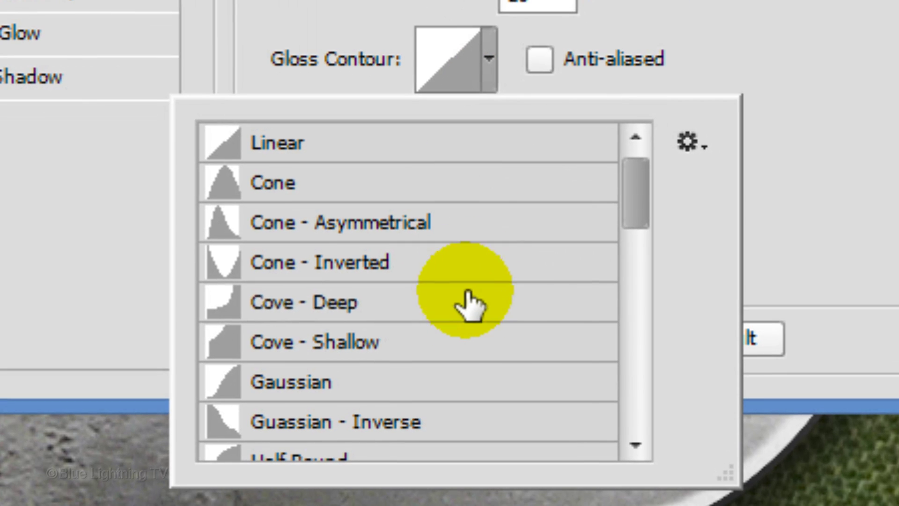
left_click(507, 356)
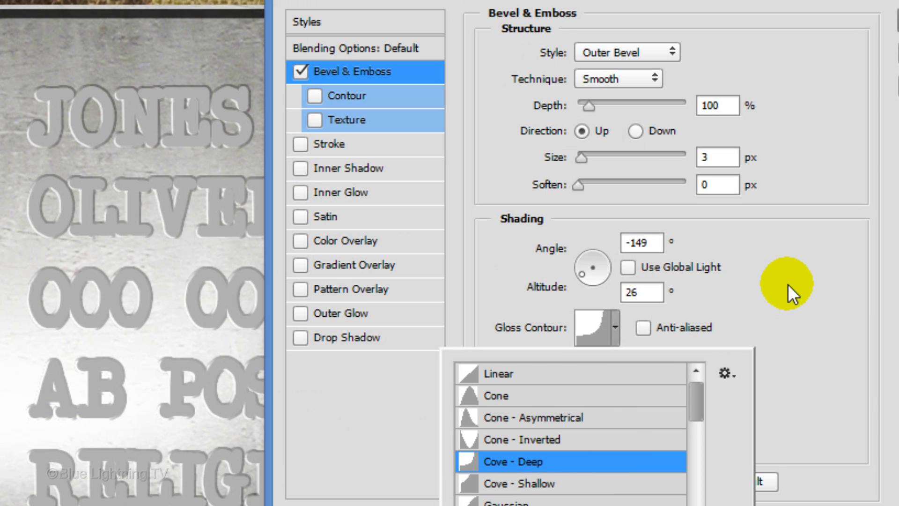
left_click(787, 283)
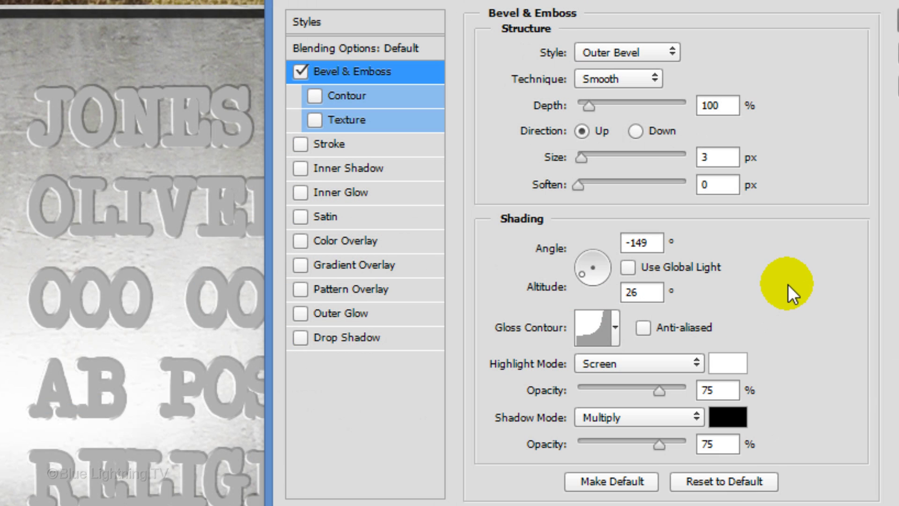
left_click(643, 364)
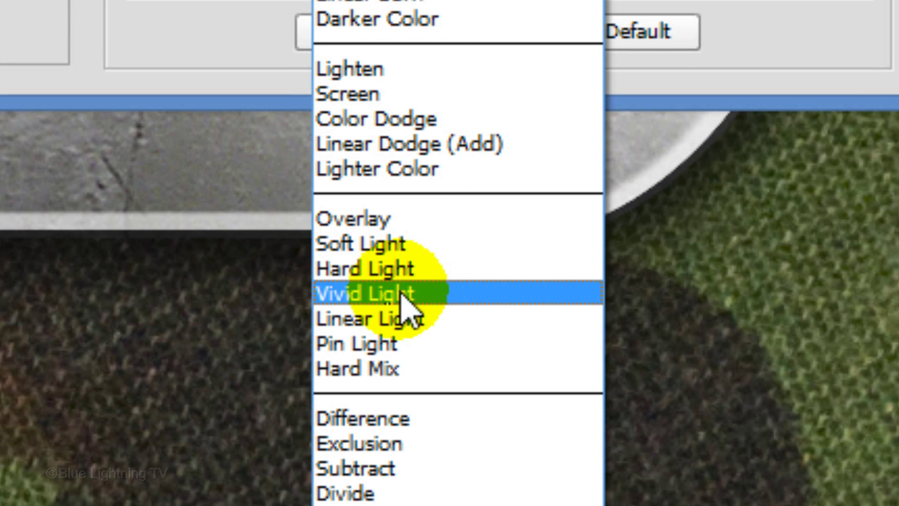
left_click(402, 304)
Add a black Outer Glow to text 1 using Linear Burn blending.
left_click(354, 372)
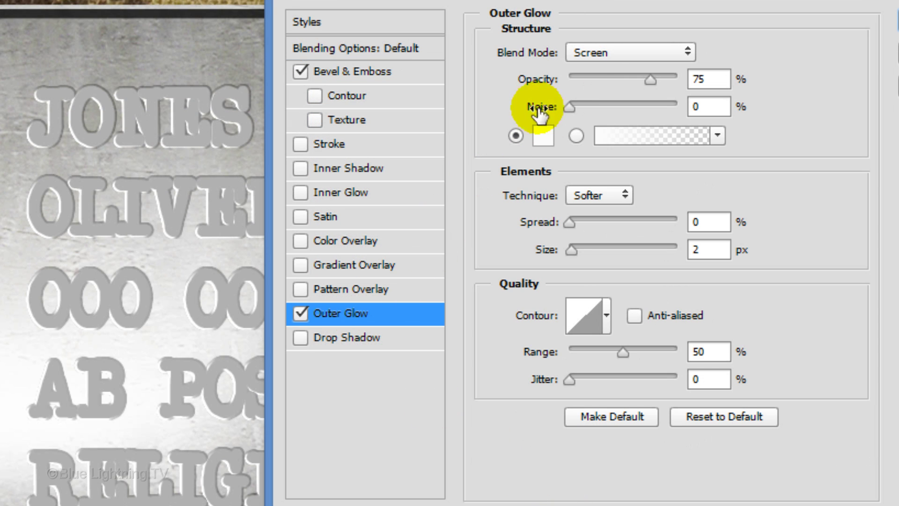
left_click(608, 52)
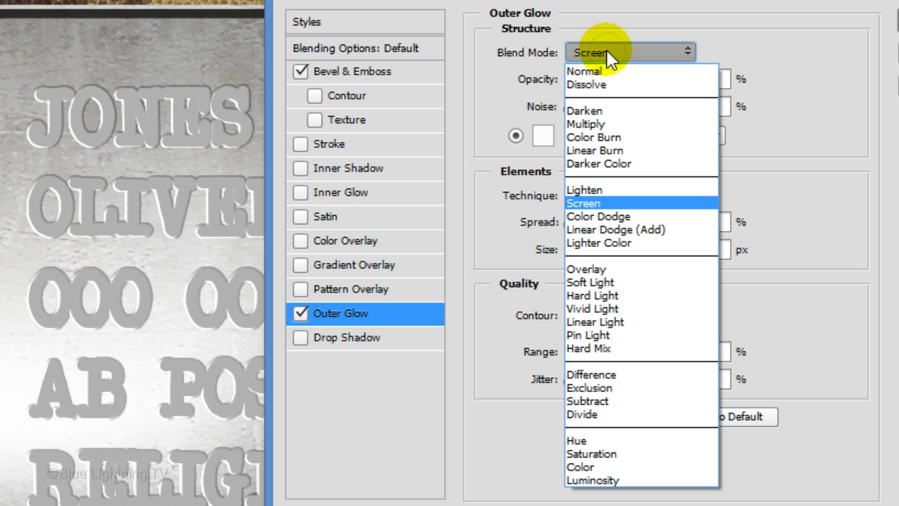
left_click(600, 151)
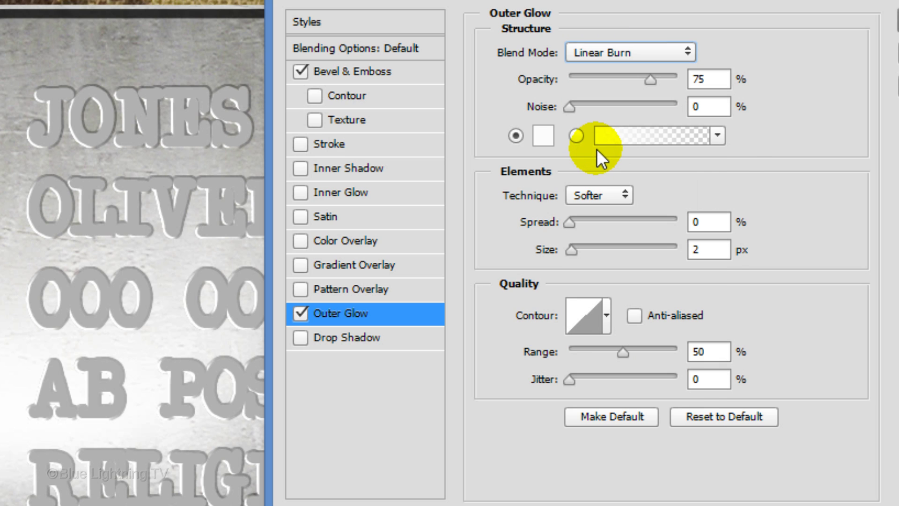
left_click(544, 140)
left_click_drag(299, 281, 78, 461)
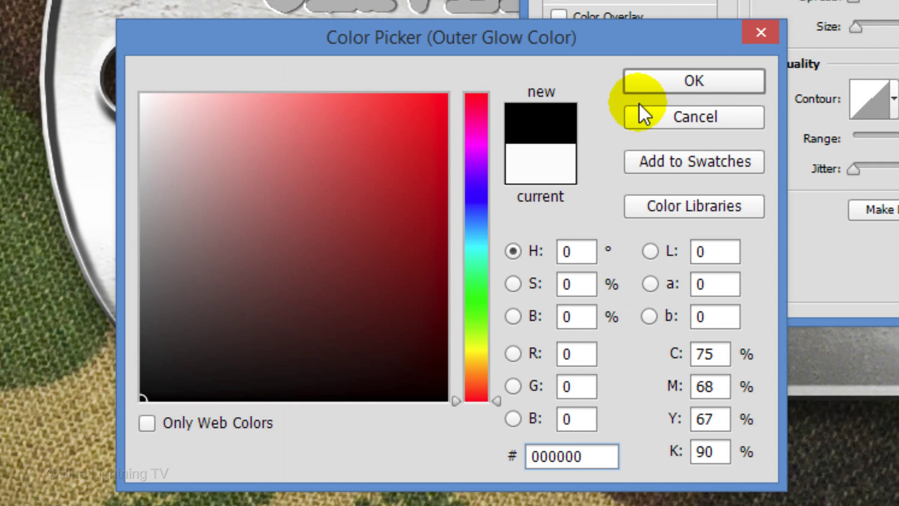
left_click(704, 79)
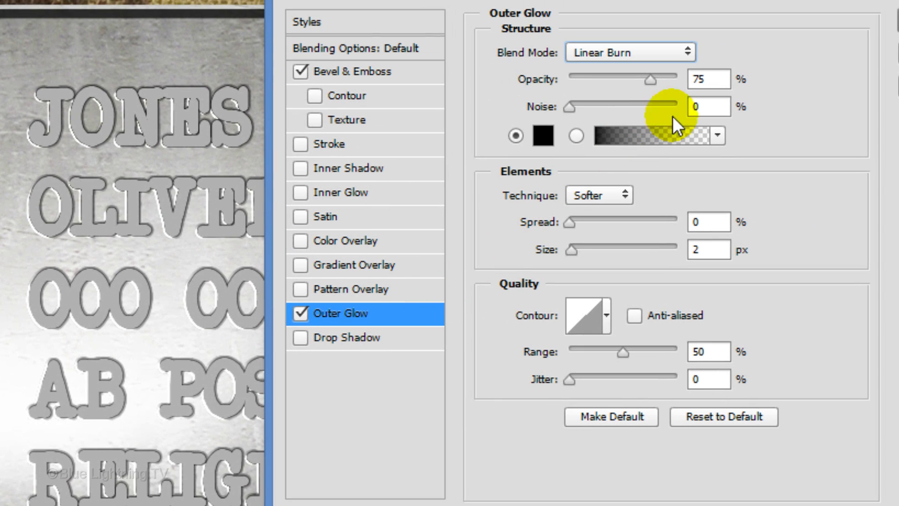
Set the glow to 18% opacity, 40% spread and 12 px size.
double_click(703, 79)
type("18")
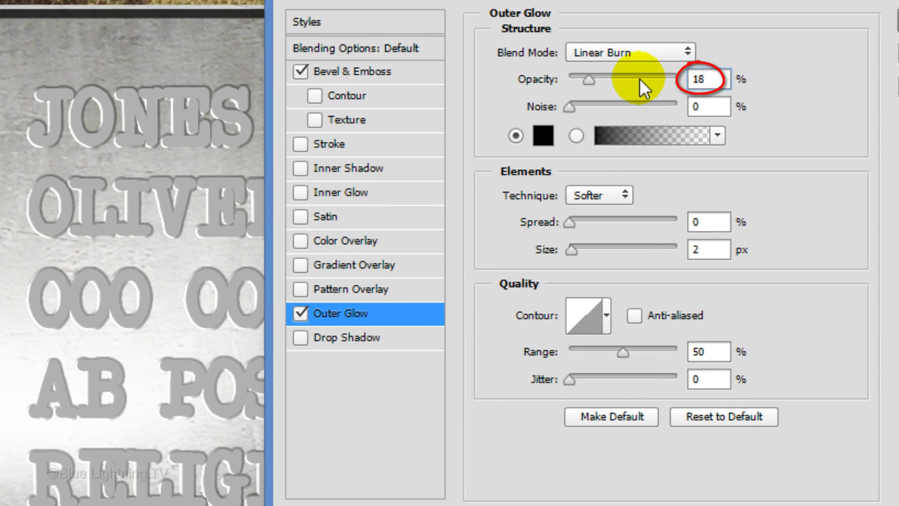
left_click(711, 222)
type("40")
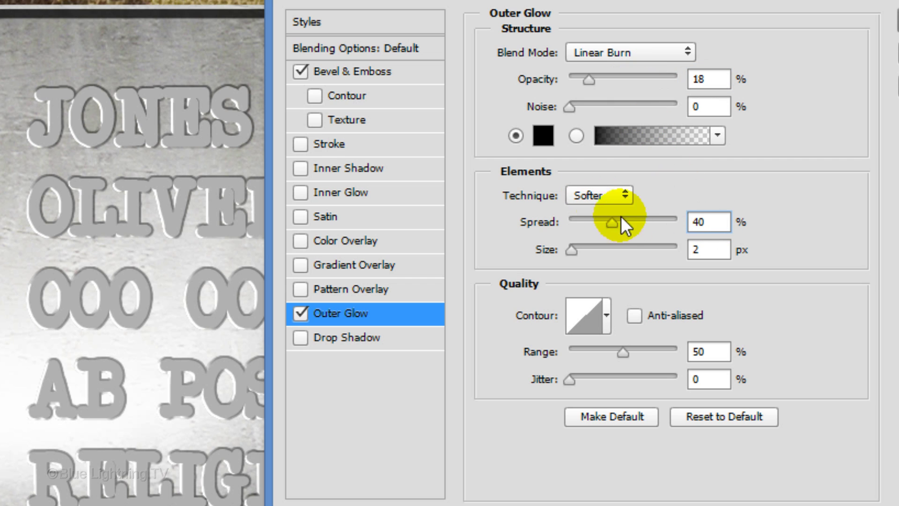
left_click(710, 249)
key("BackSpace")
type("12")
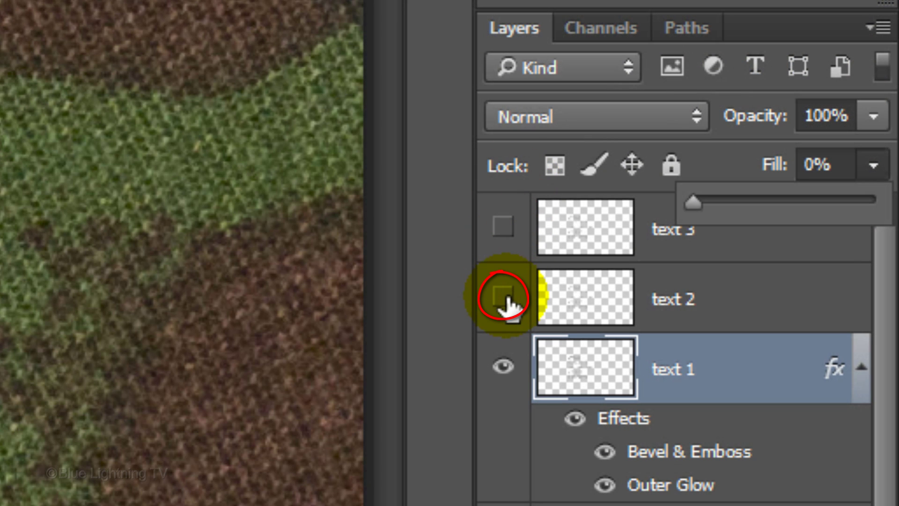
Select text 2 and drag its fill opacity down to 0%.
left_click(583, 304)
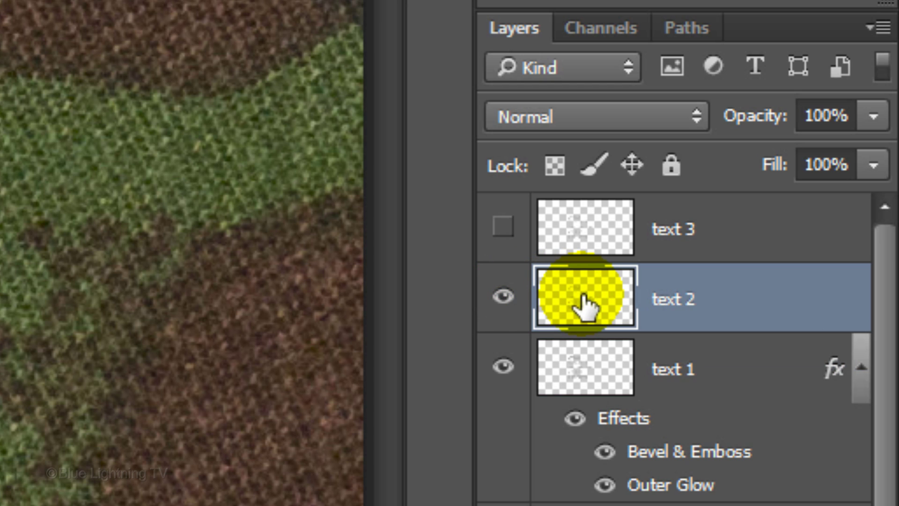
left_click(874, 165)
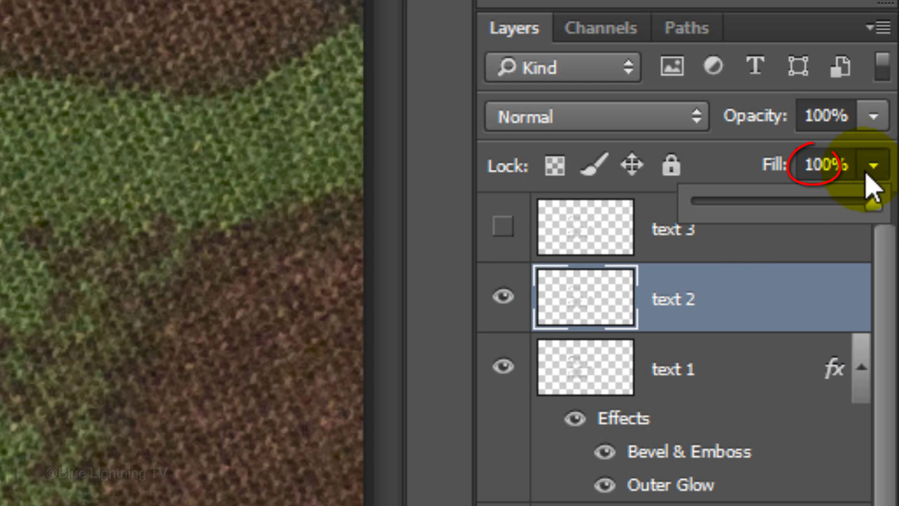
left_click_drag(873, 207, 522, 211)
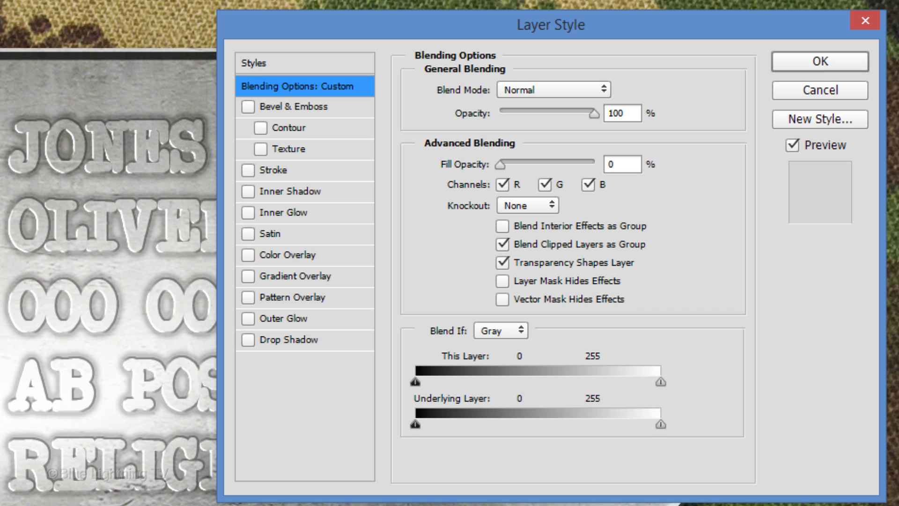
Give text 2 a 9 px downward Outer Bevel with 100% highlight opacity.
left_click(328, 108)
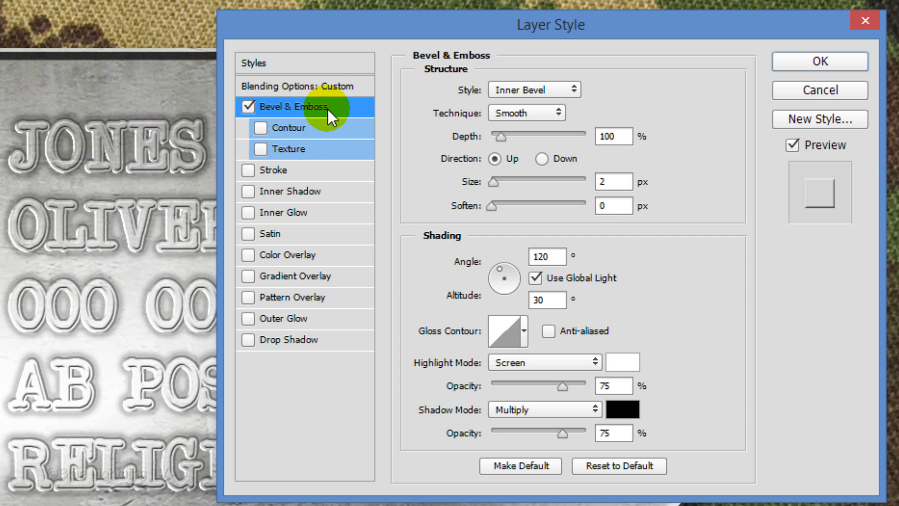
left_click(510, 90)
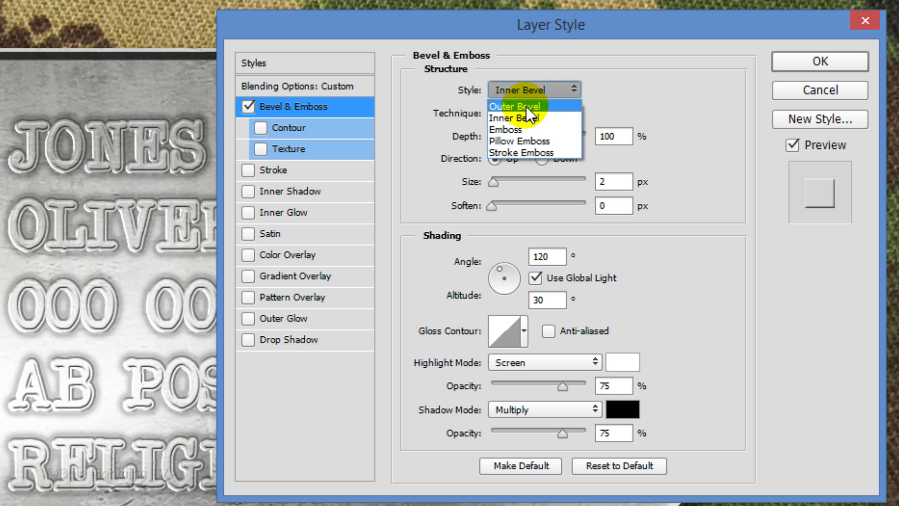
left_click(527, 106)
left_click(541, 158)
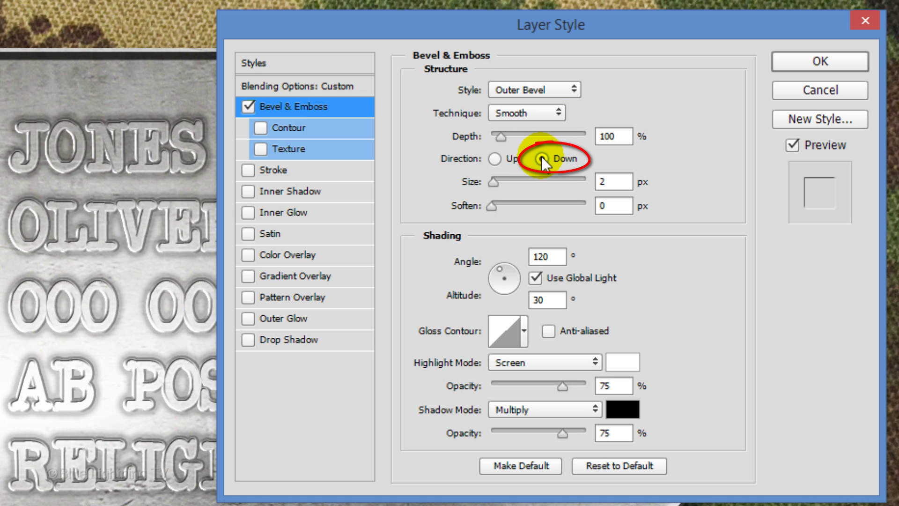
double_click(589, 182)
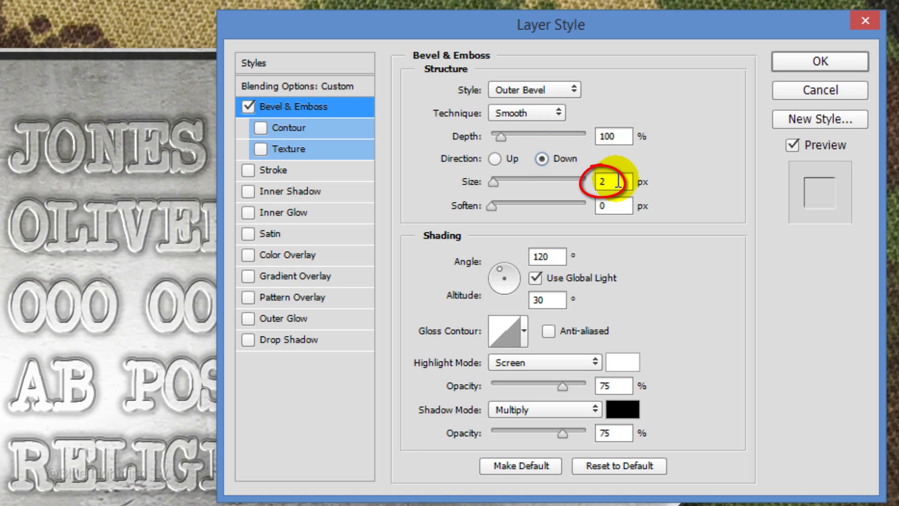
type("9")
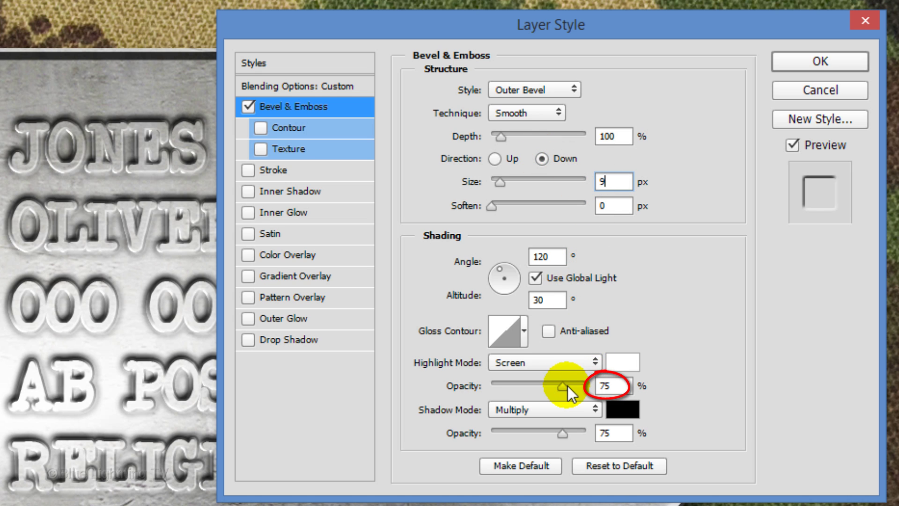
left_click_drag(568, 386, 593, 385)
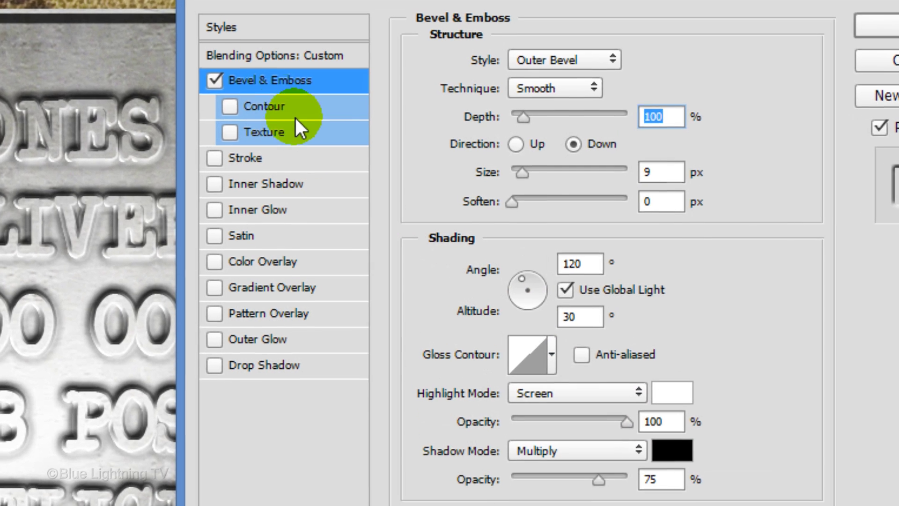
Add a Cove - Deep contour to the bevel.
left_click(308, 126)
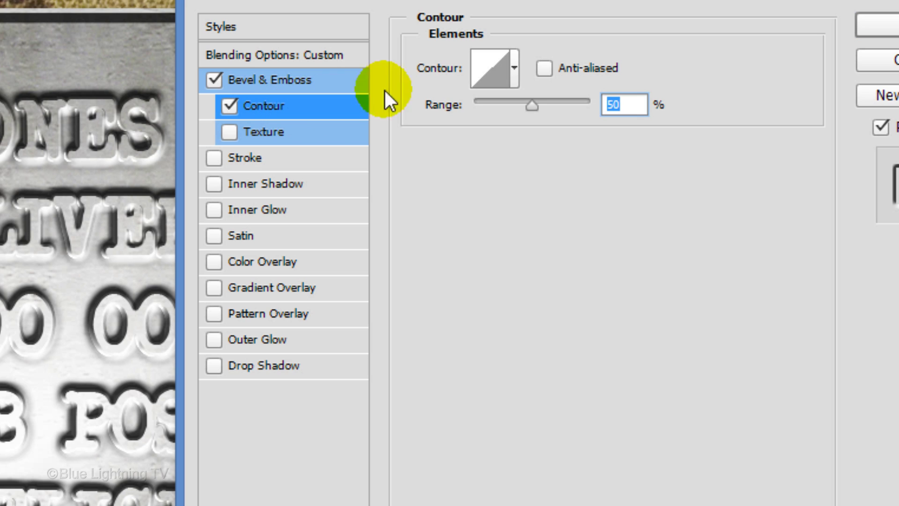
left_click(513, 68)
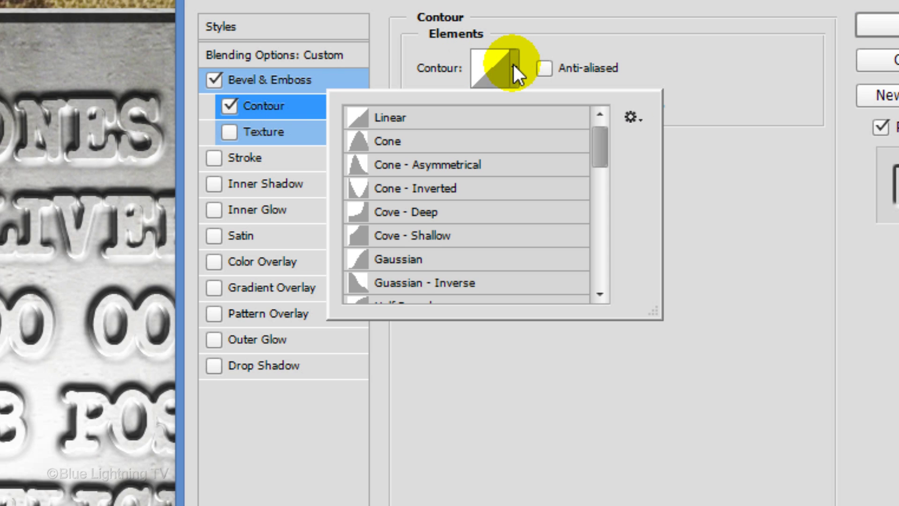
left_click(483, 217)
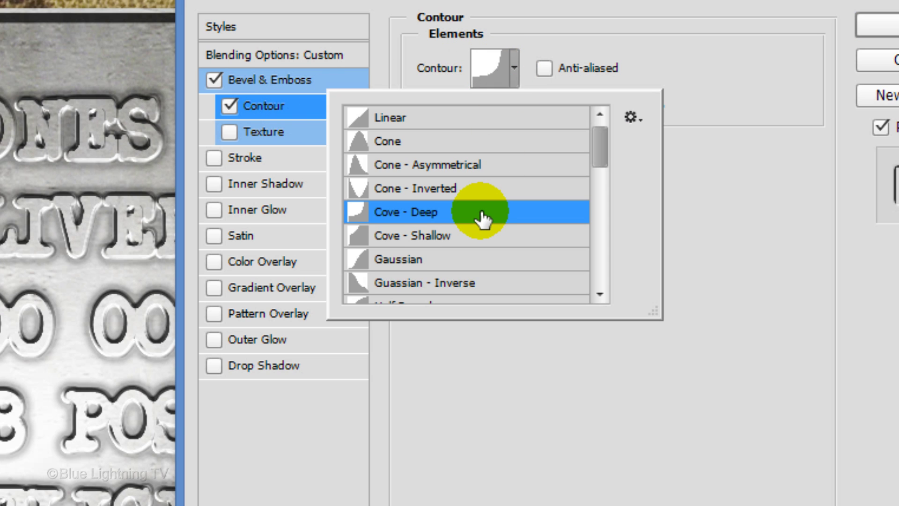
left_click(708, 62)
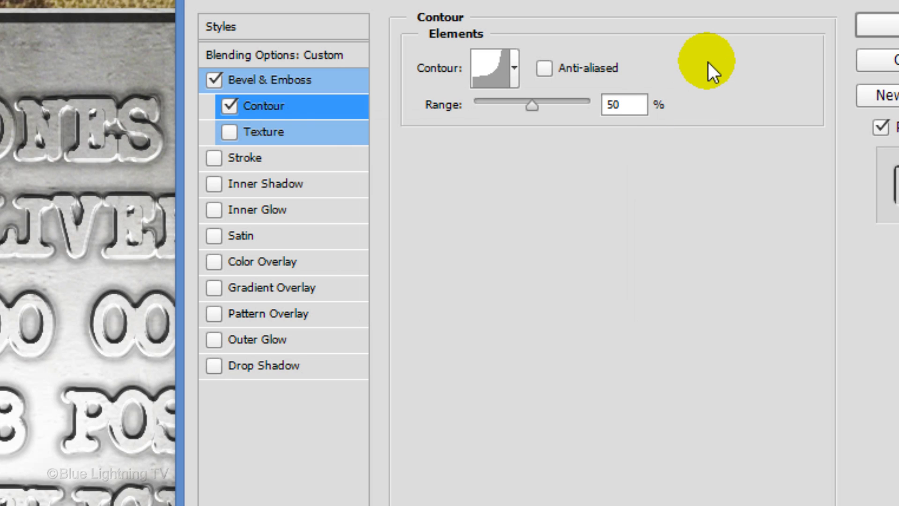
Add a drop shadow with distance 3 px and size 5 px.
left_click(262, 365)
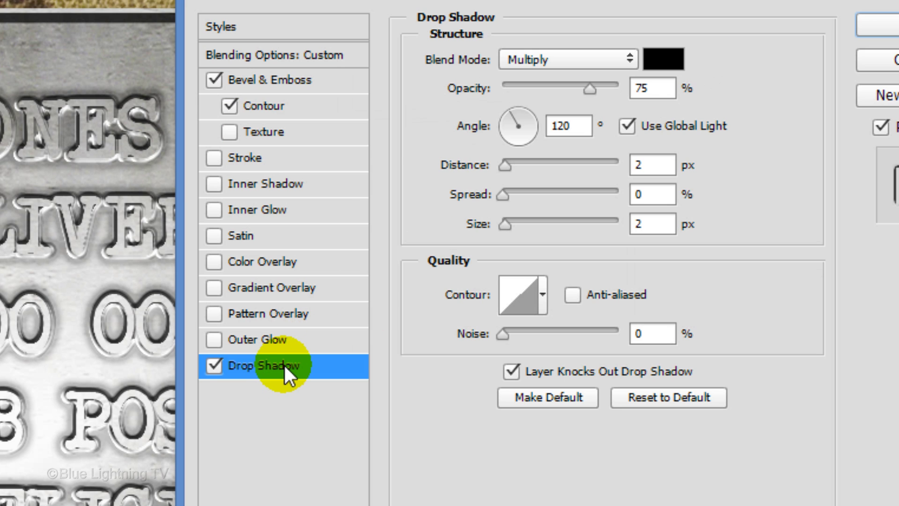
double_click(638, 165)
type("3")
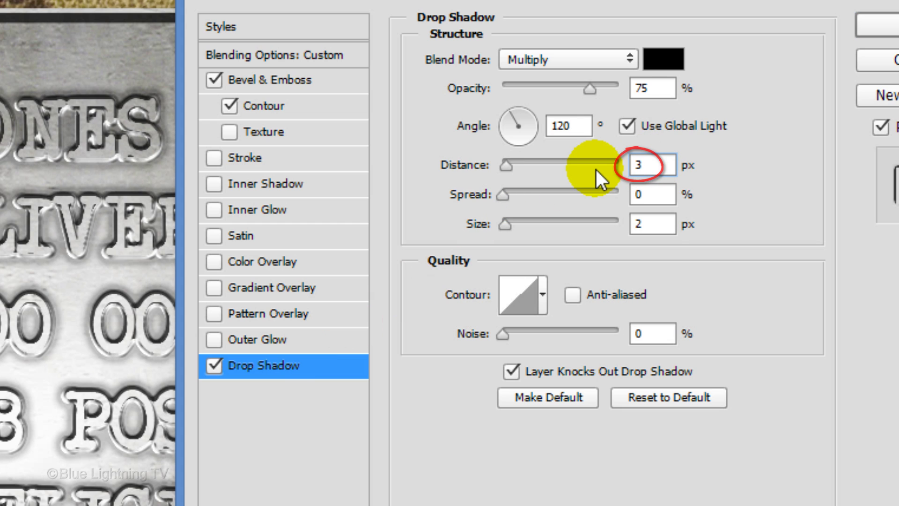
double_click(638, 223)
type("5")
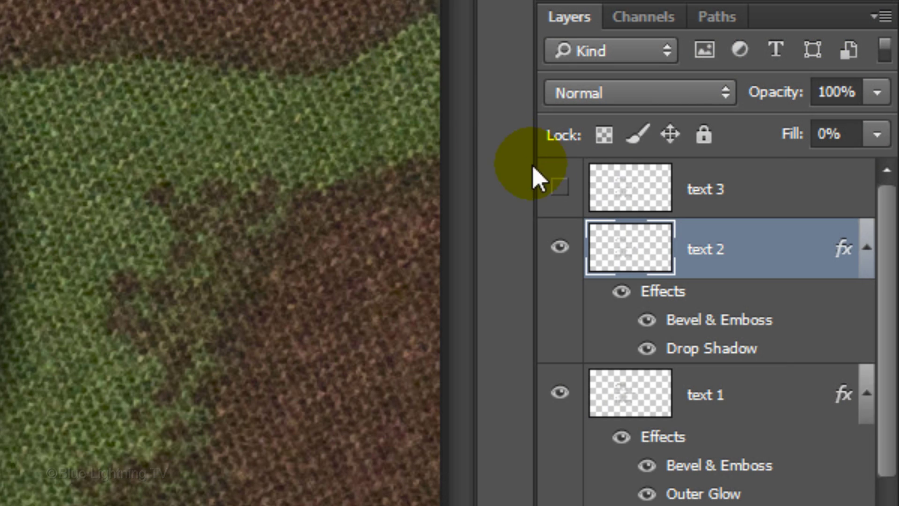
Unhide and select text 3, then drag its Fill slider to 0%.
left_click(560, 189)
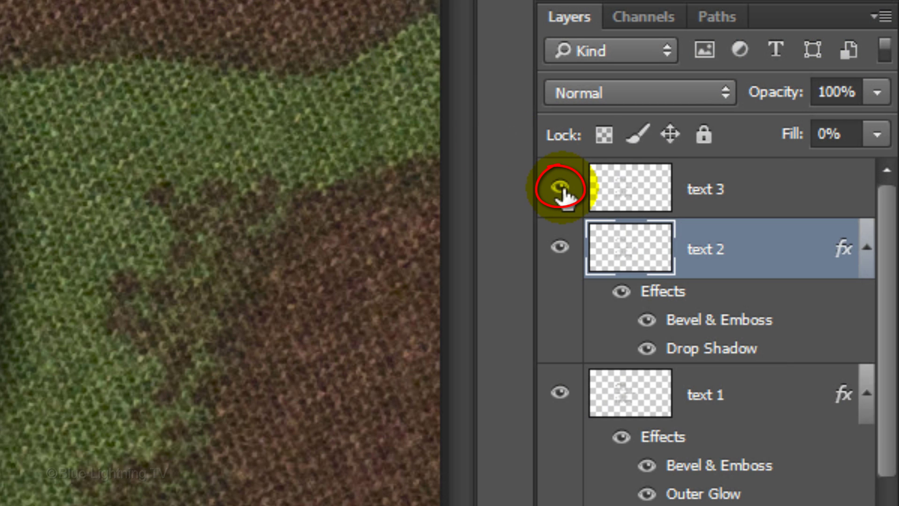
left_click(632, 197)
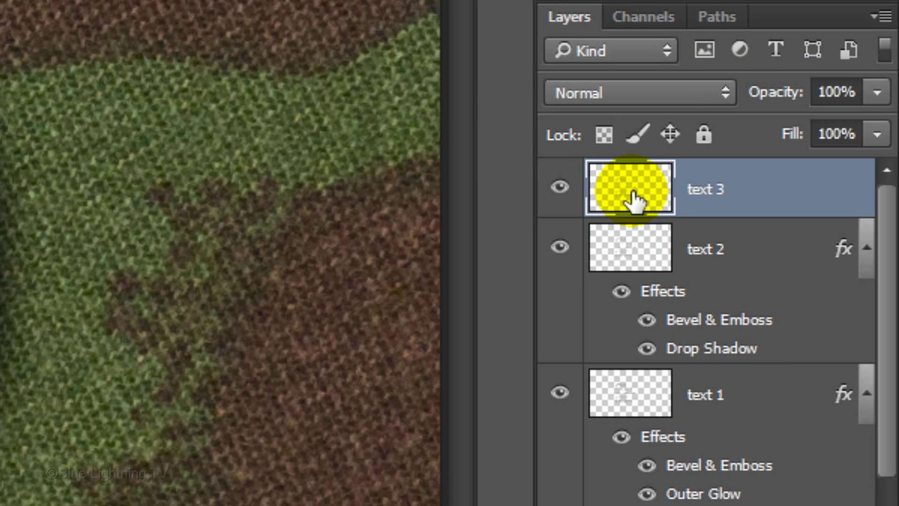
left_click_drag(877, 136, 630, 157)
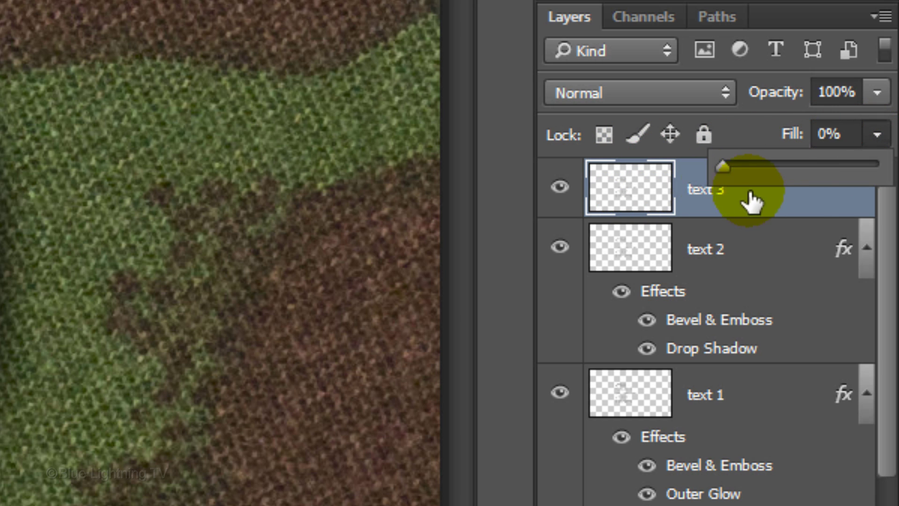
left_click(802, 203)
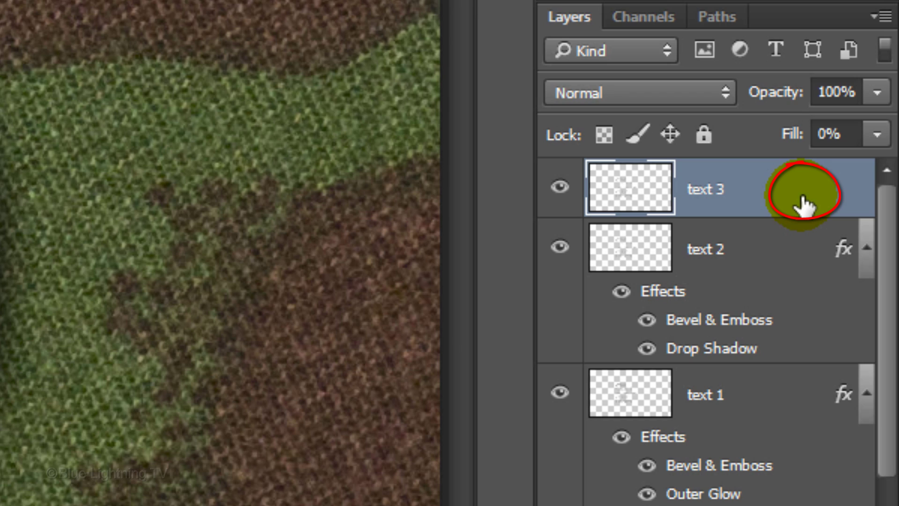
Give text 3 a 3 px Bevel & Emboss with the Cone gloss contour and apply it.
double_click(801, 200)
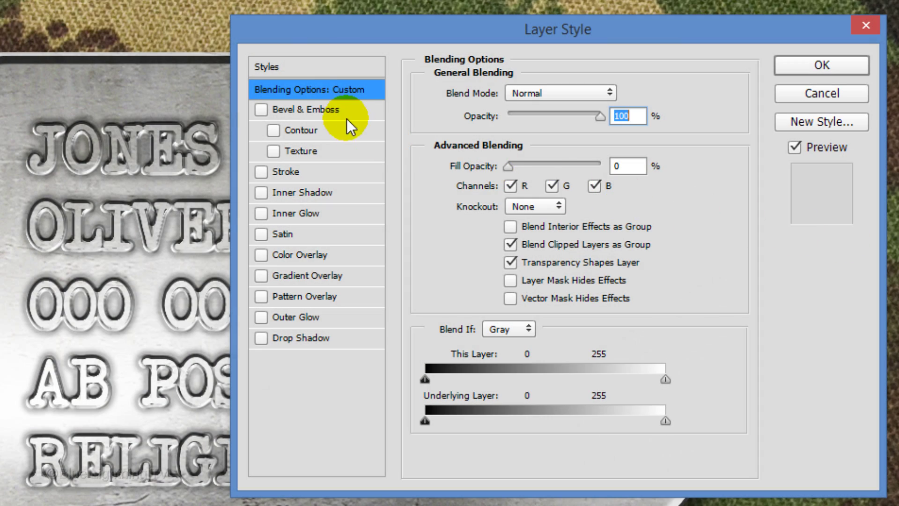
left_click(343, 111)
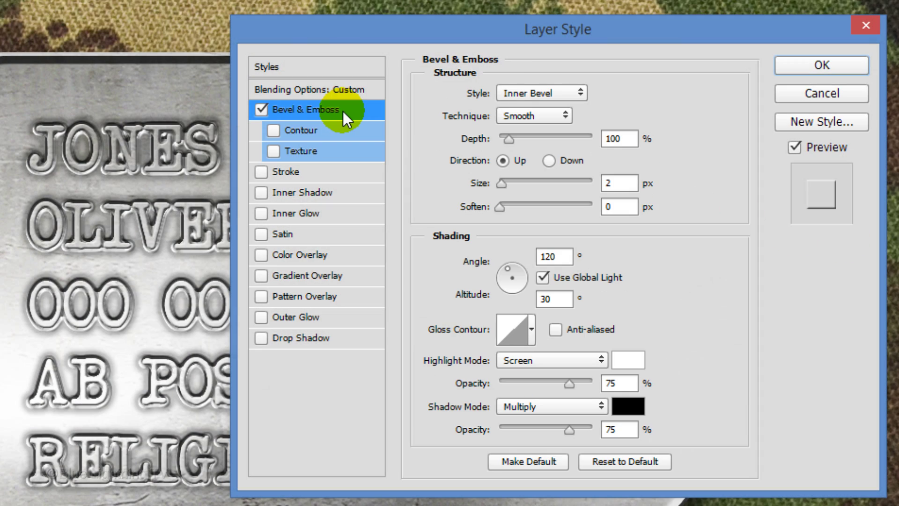
type("3")
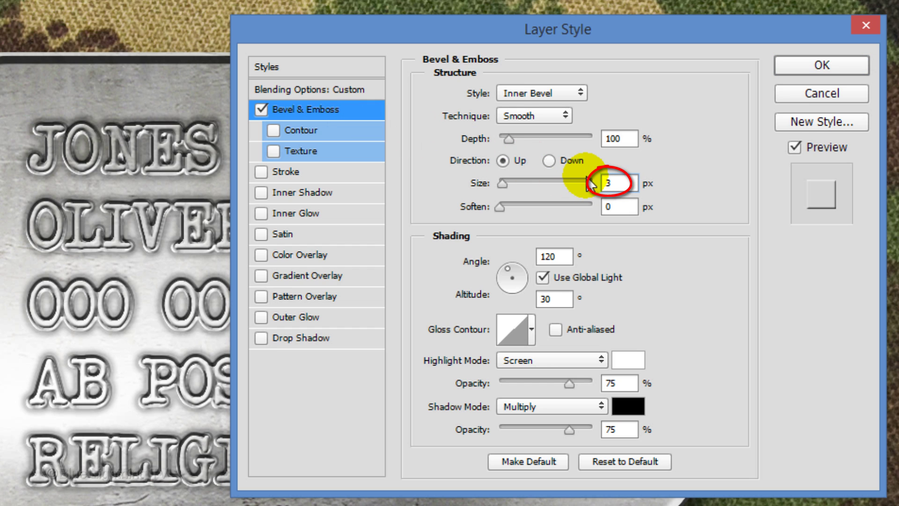
left_click(532, 329)
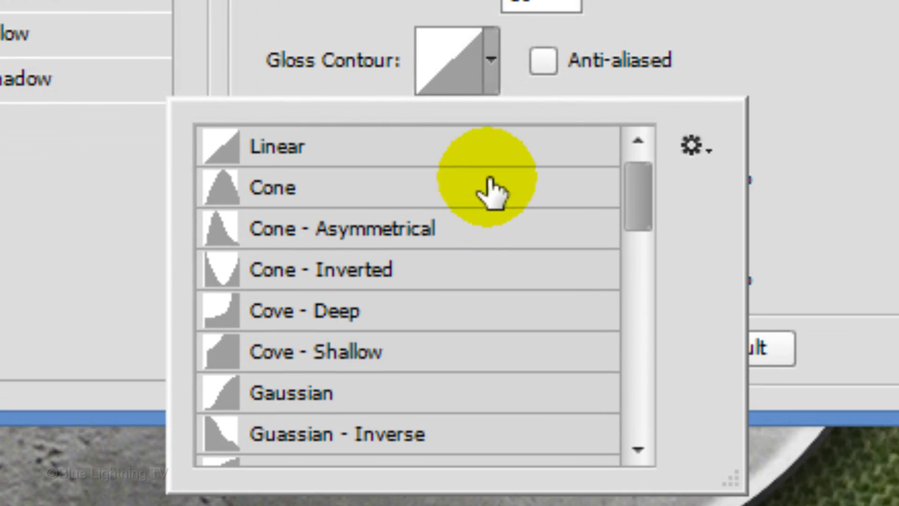
left_click(527, 382)
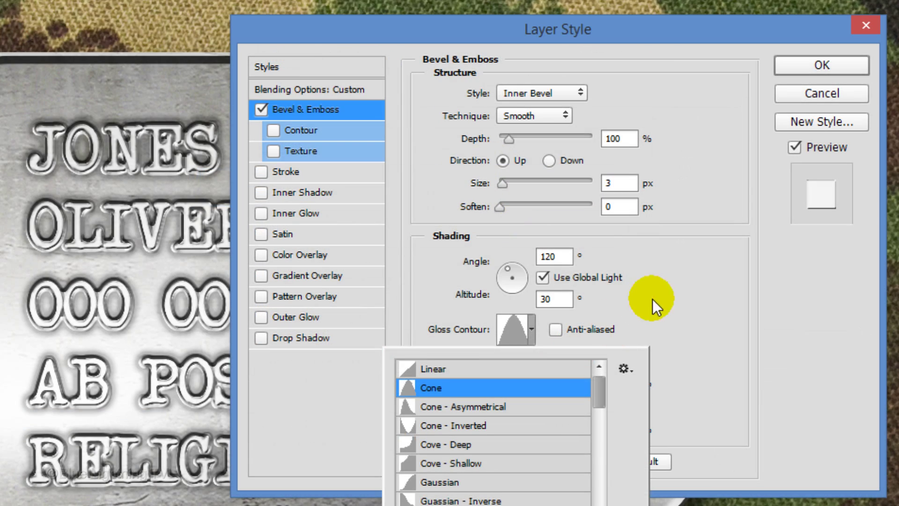
left_click(669, 285)
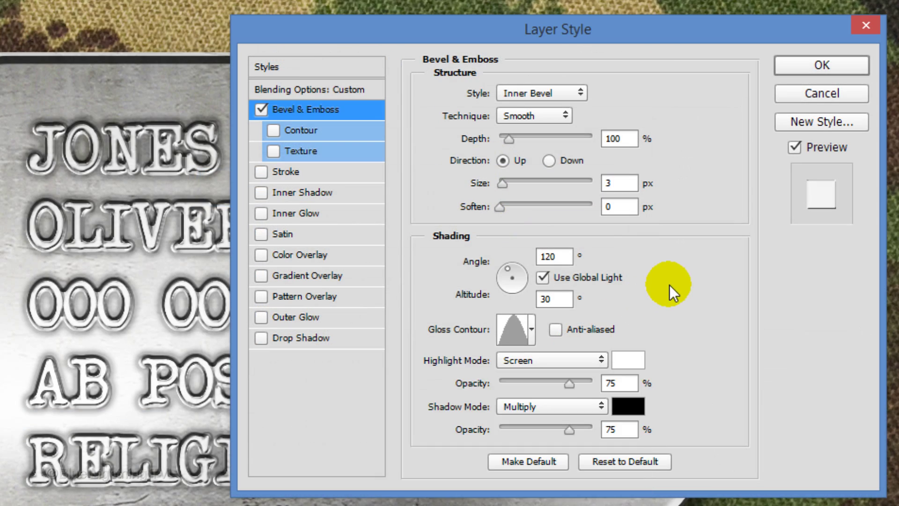
left_click(815, 70)
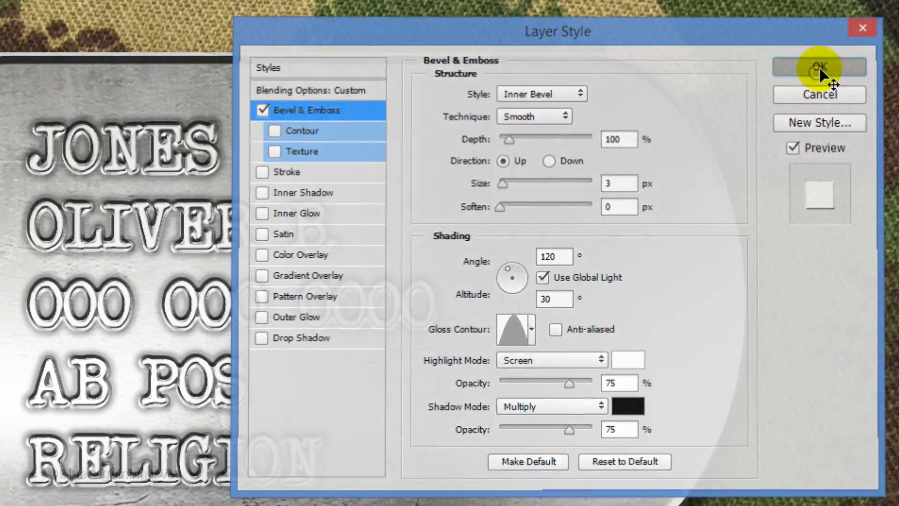